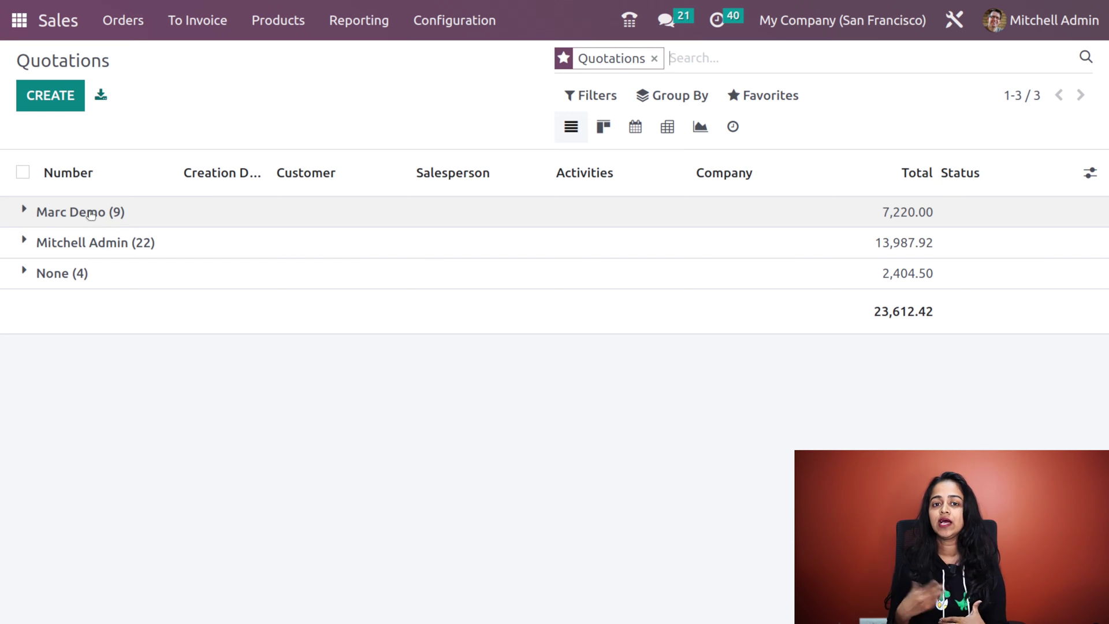
Create a new product named Bag in the product catalog and mark it as a favorite
click(280, 20)
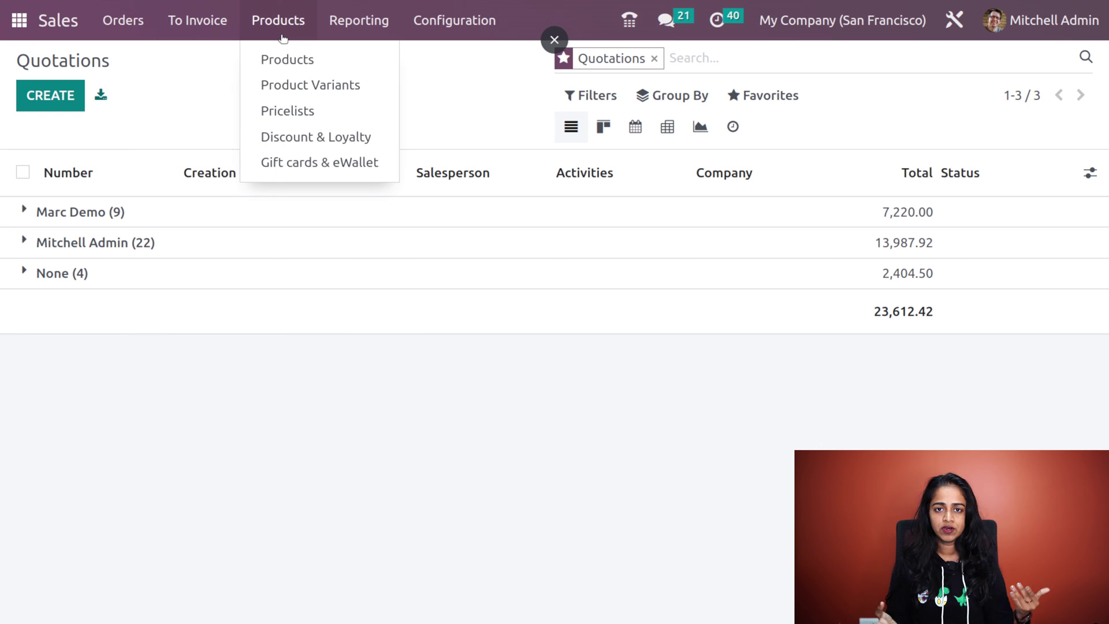
click(283, 61)
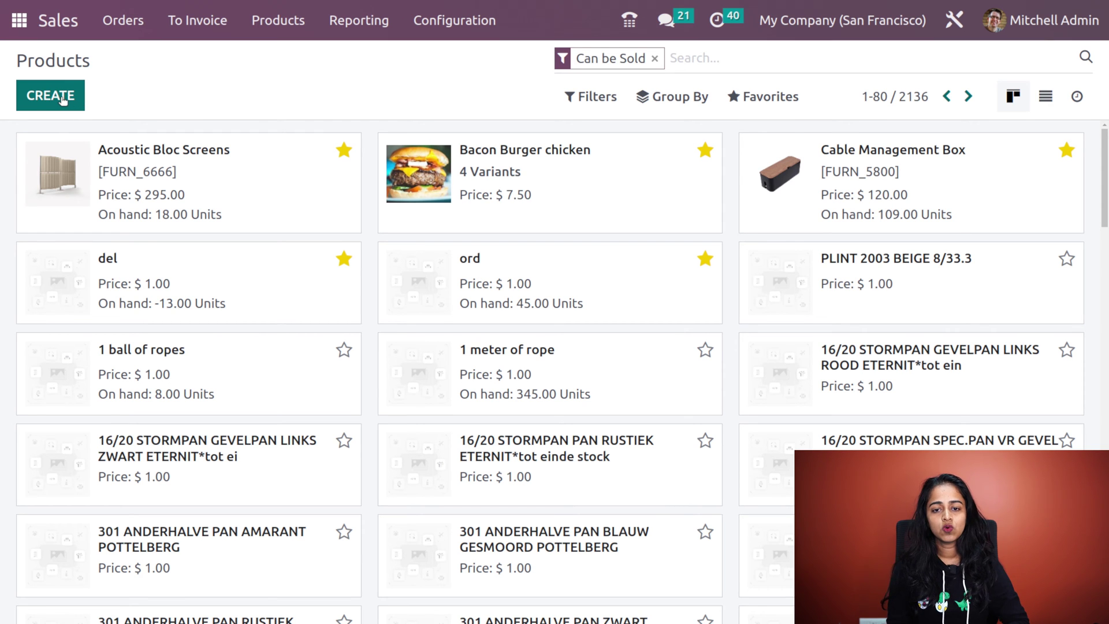
click(28, 97)
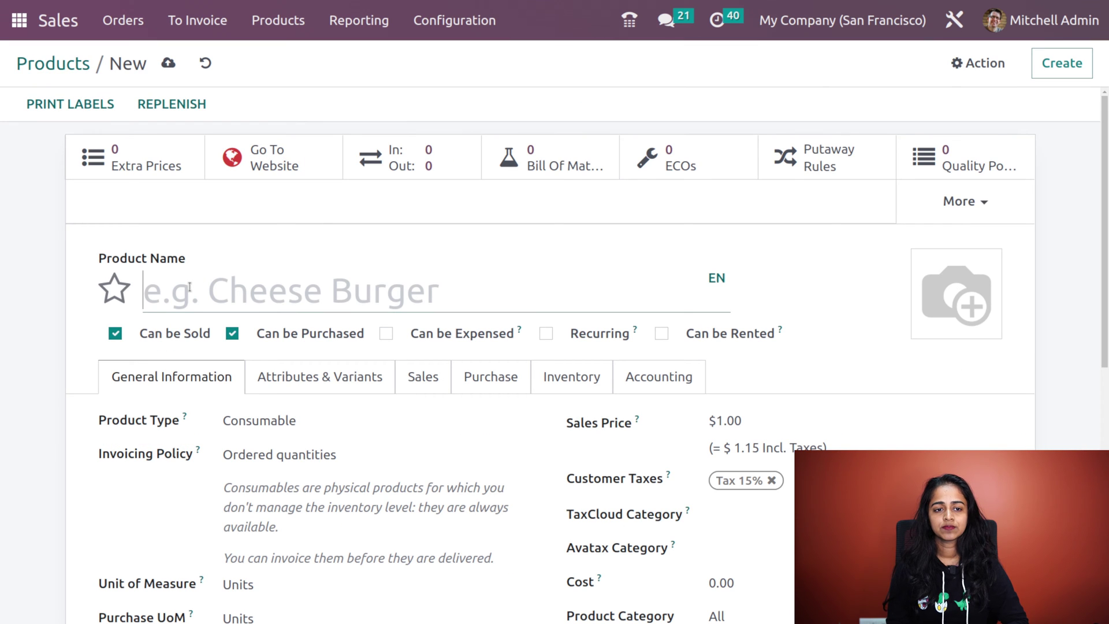
text(Bag)
click(114, 288)
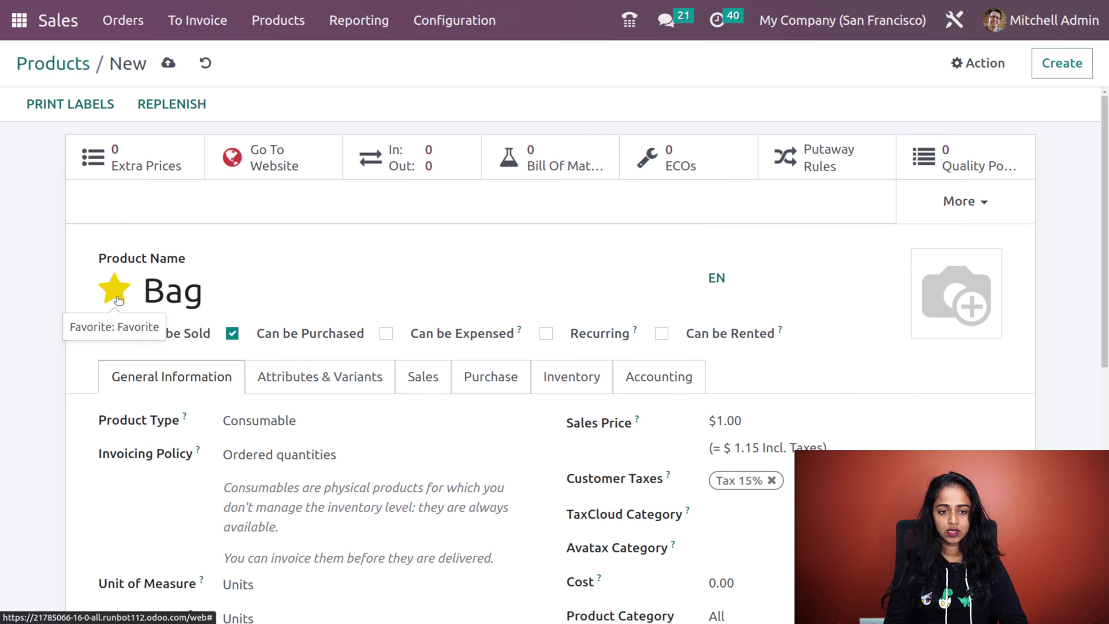
Set the Bag's invoicing policy to Ordered quantities, save the product, and review its inventory routes
click(298, 459)
click(335, 475)
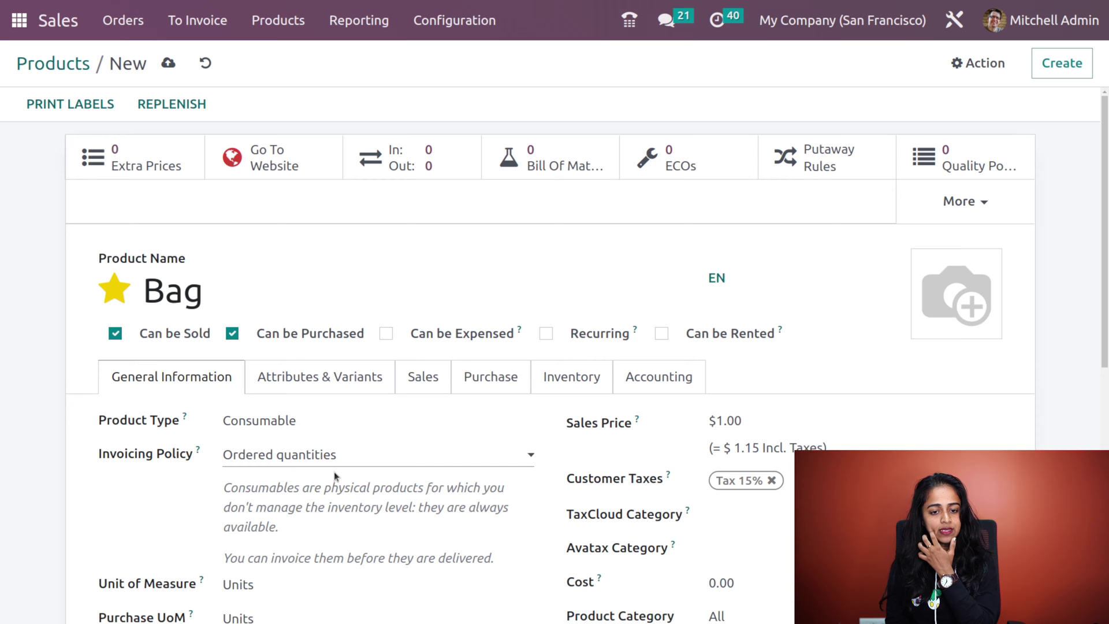
scroll(394, 398, down, 2)
scroll(394, 398, up, 2)
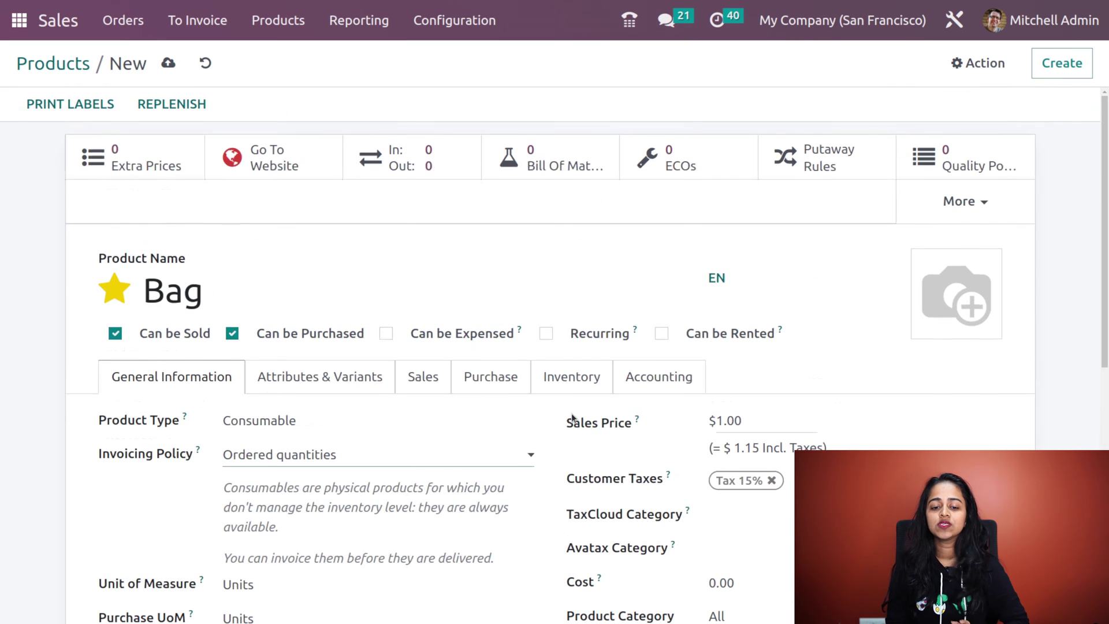
click(168, 63)
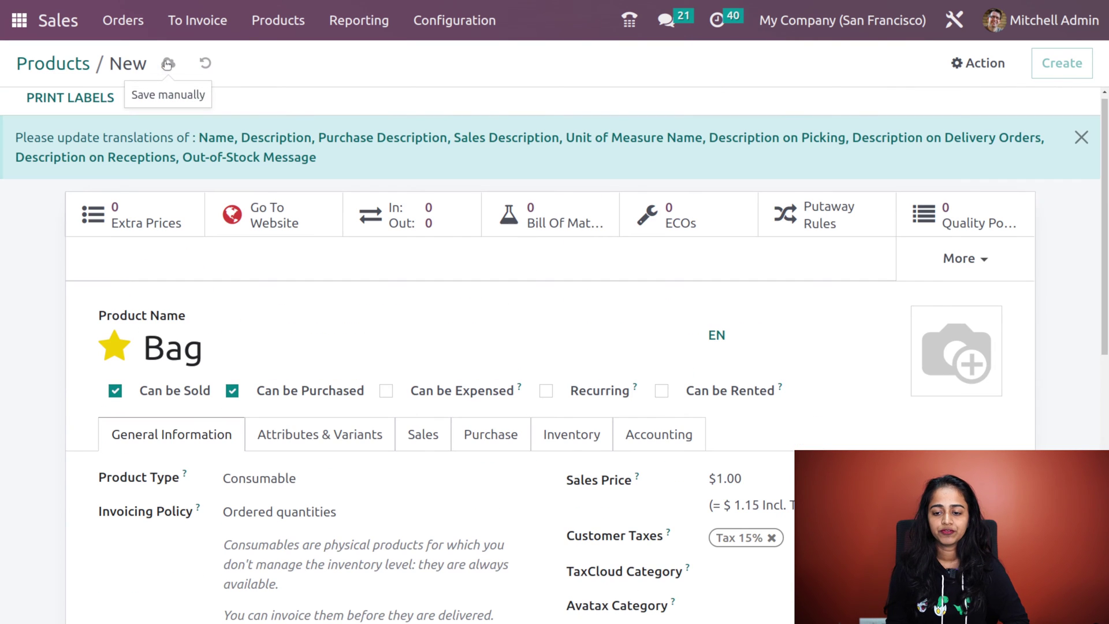
click(572, 434)
scroll(572, 439, down, 3)
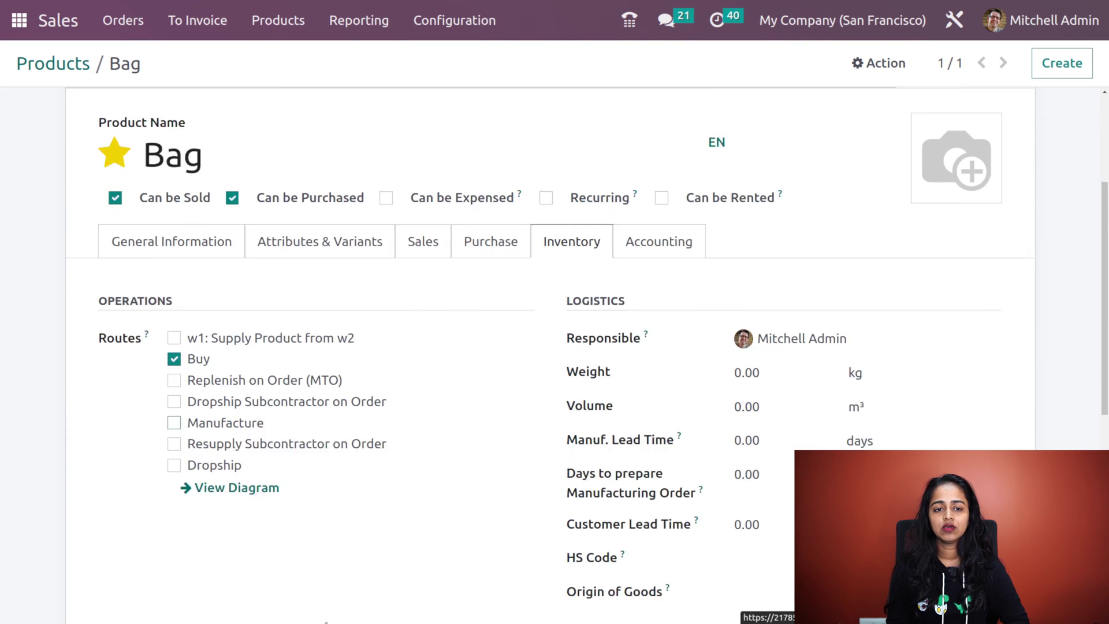
scroll(573, 439, up, 3)
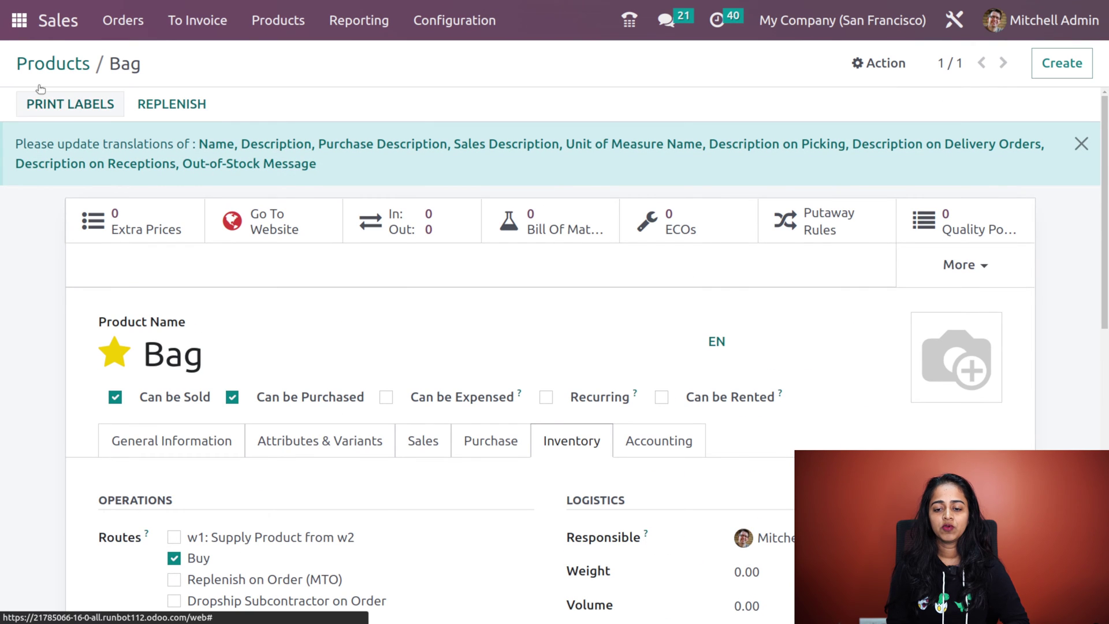
Return to the product list and create a second product named Pen
click(53, 63)
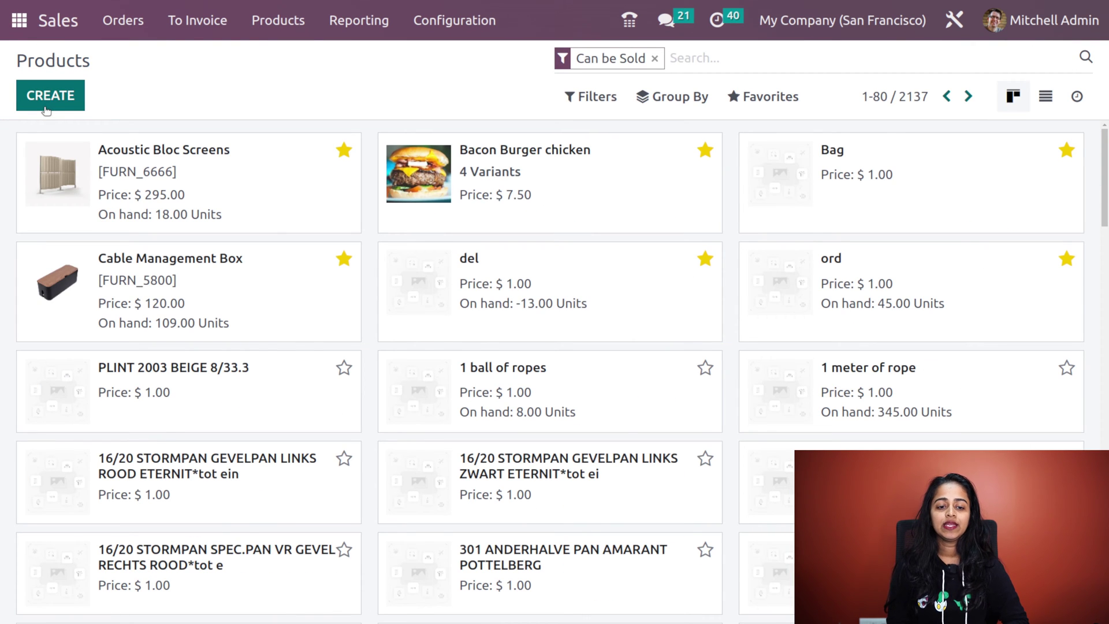
click(47, 109)
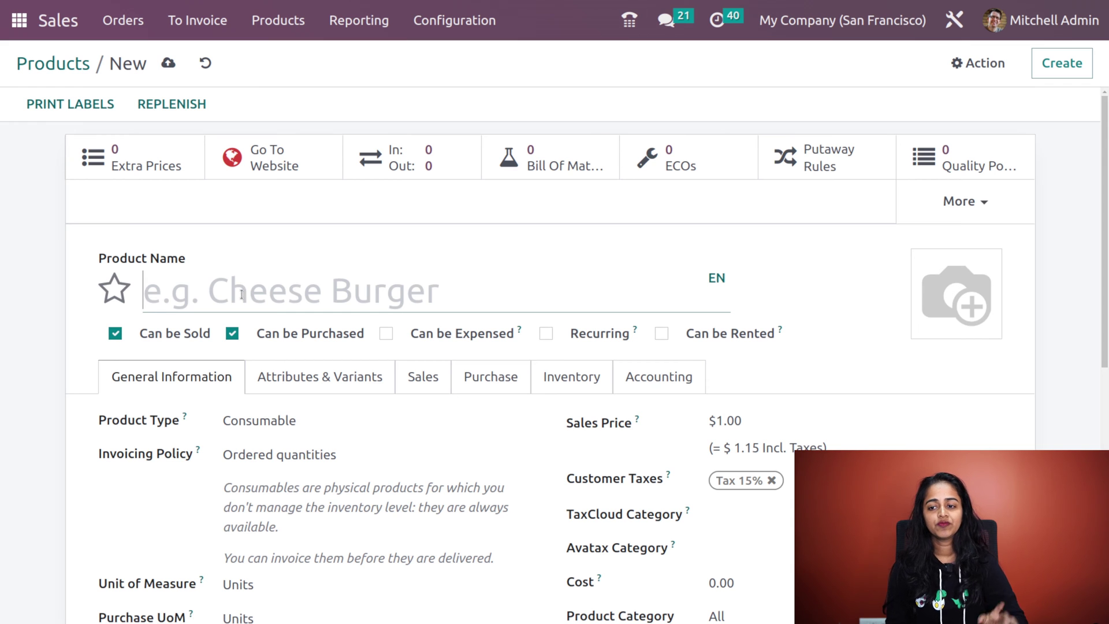
text(p)
key(BackSpace)
text(Pen)
Set the Pen's invoicing policy to Delivered quantities, mark it as a favorite, and save the product
click(287, 454)
click(284, 491)
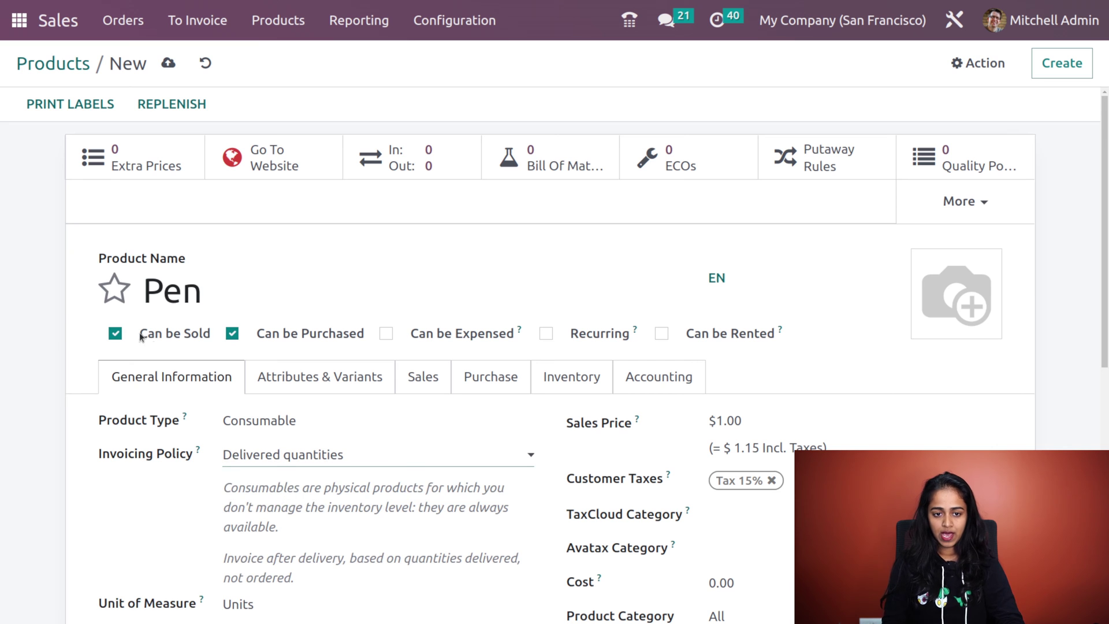
click(126, 293)
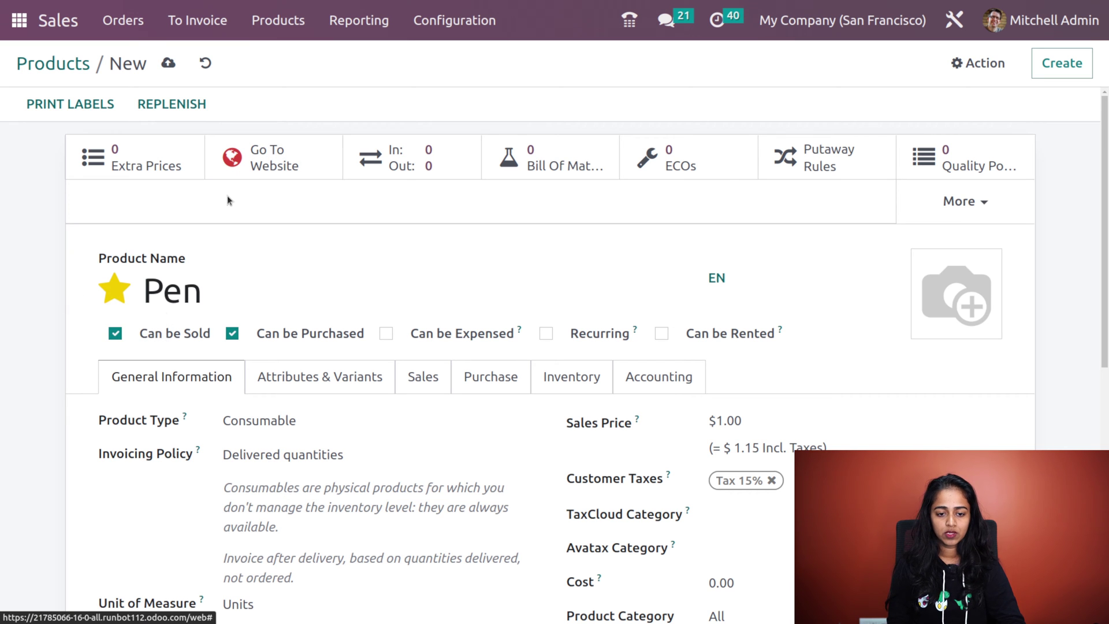
scroll(184, 120, down, 1)
click(163, 63)
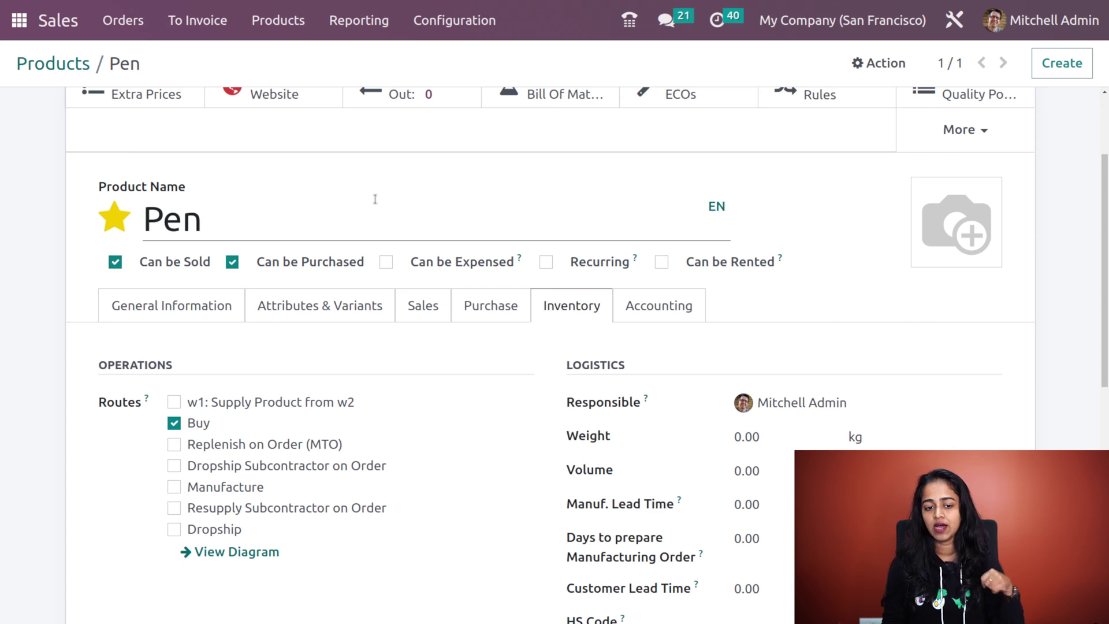
Create a new sales quotation for the customer Deco Addict
click(124, 26)
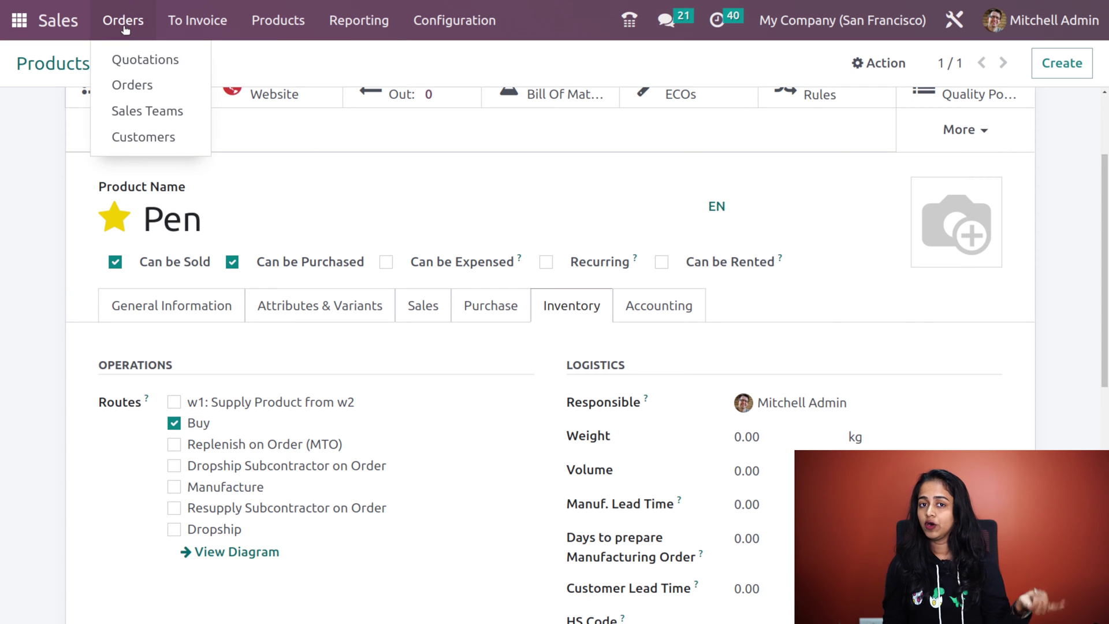
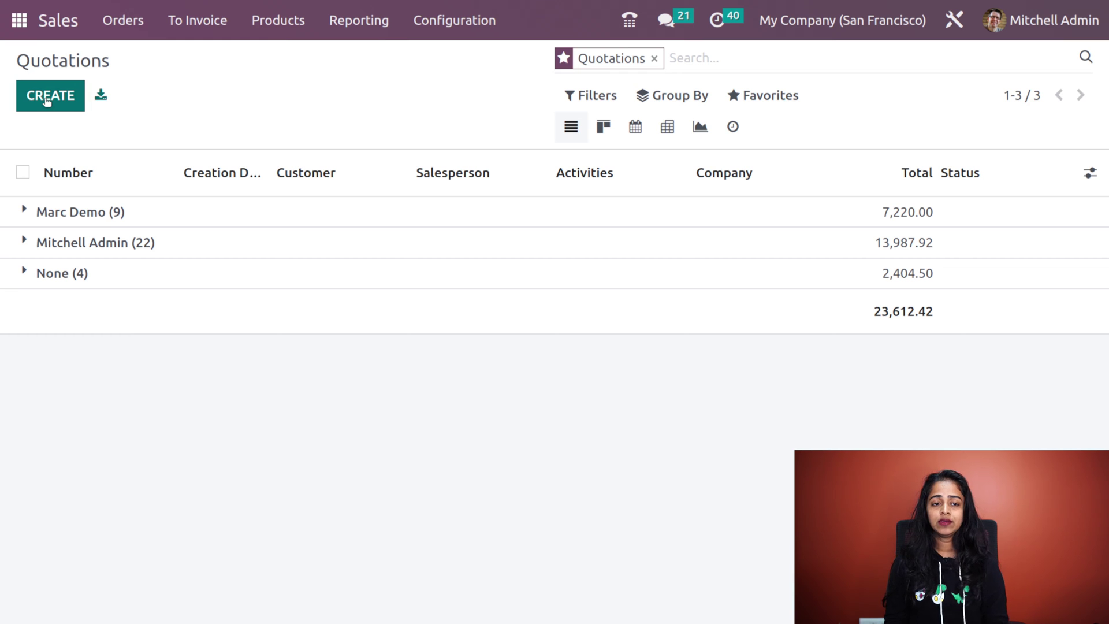
click(47, 98)
click(290, 273)
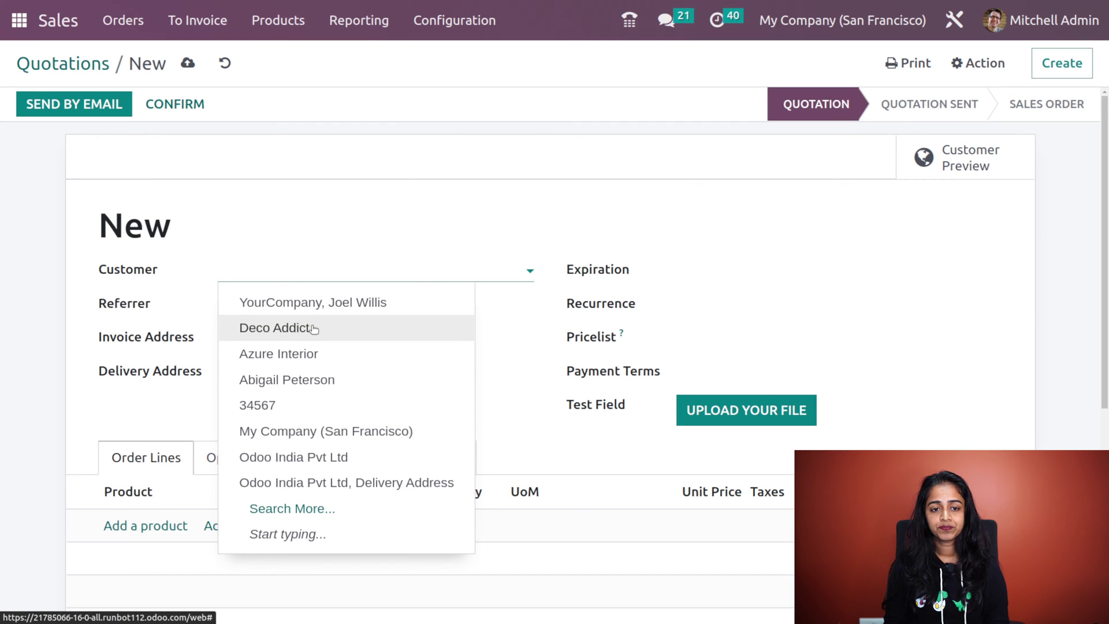
click(314, 328)
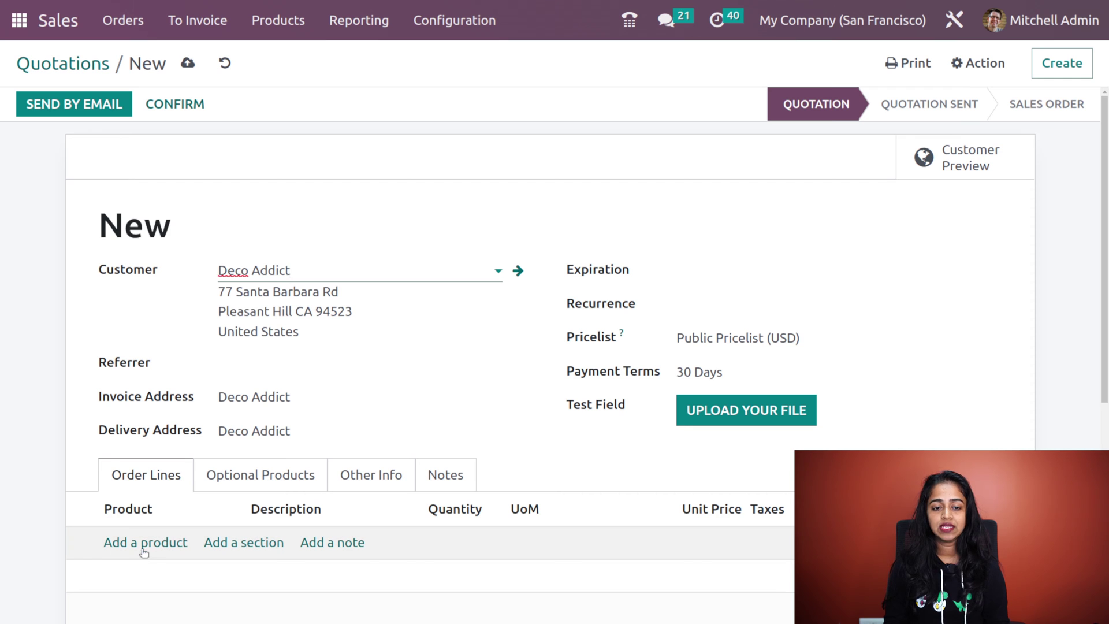
Add the Bag product to the quotation's order lines and try to confirm the quotation
click(144, 548)
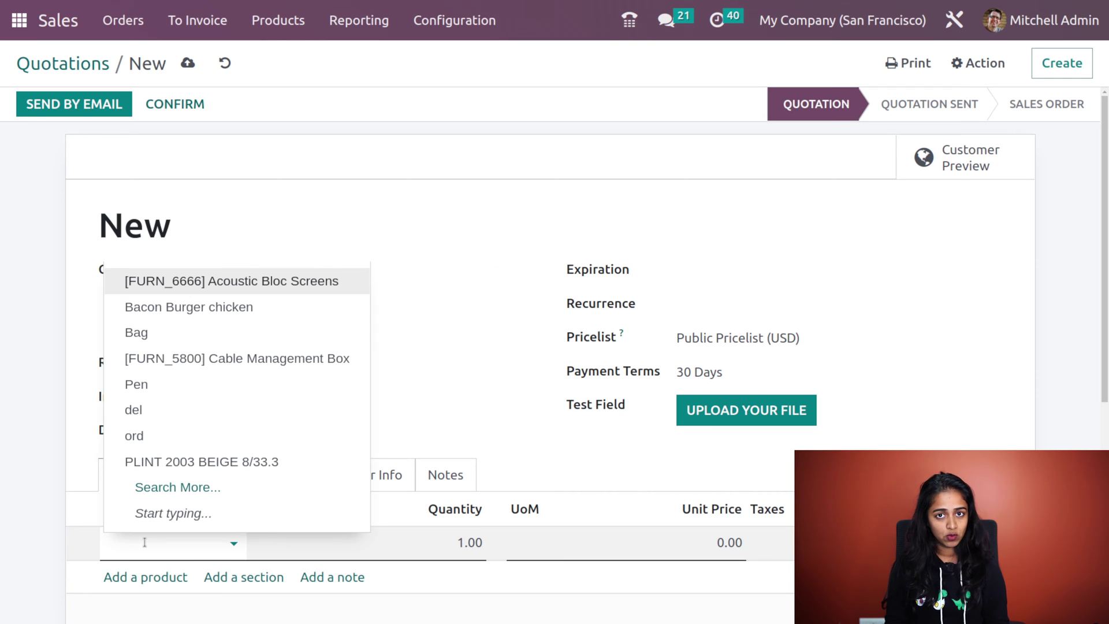
text(b)
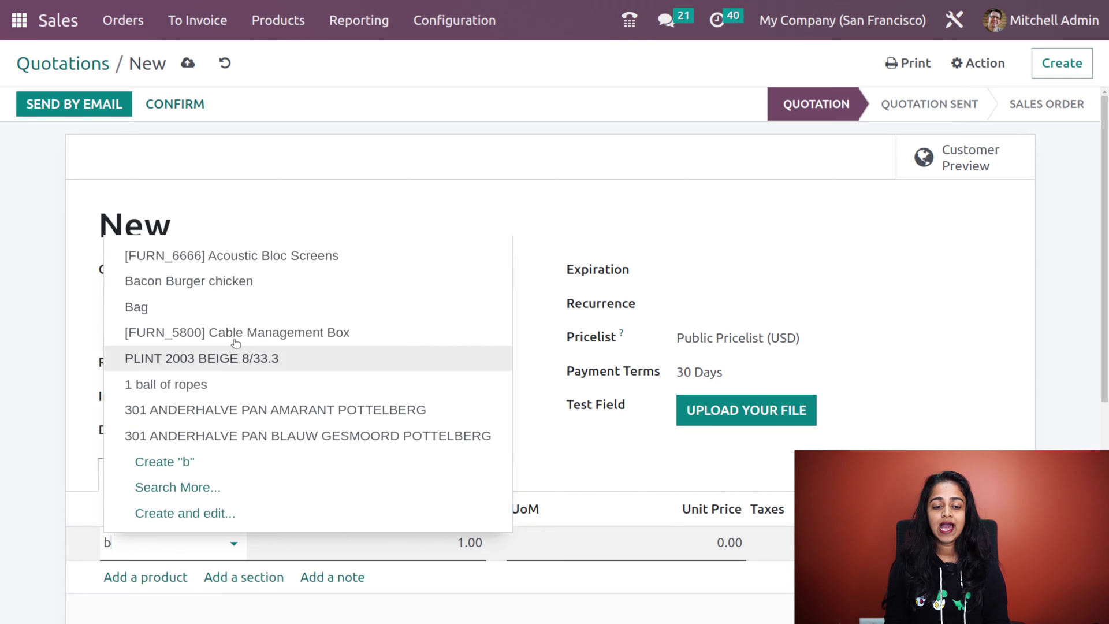
click(225, 315)
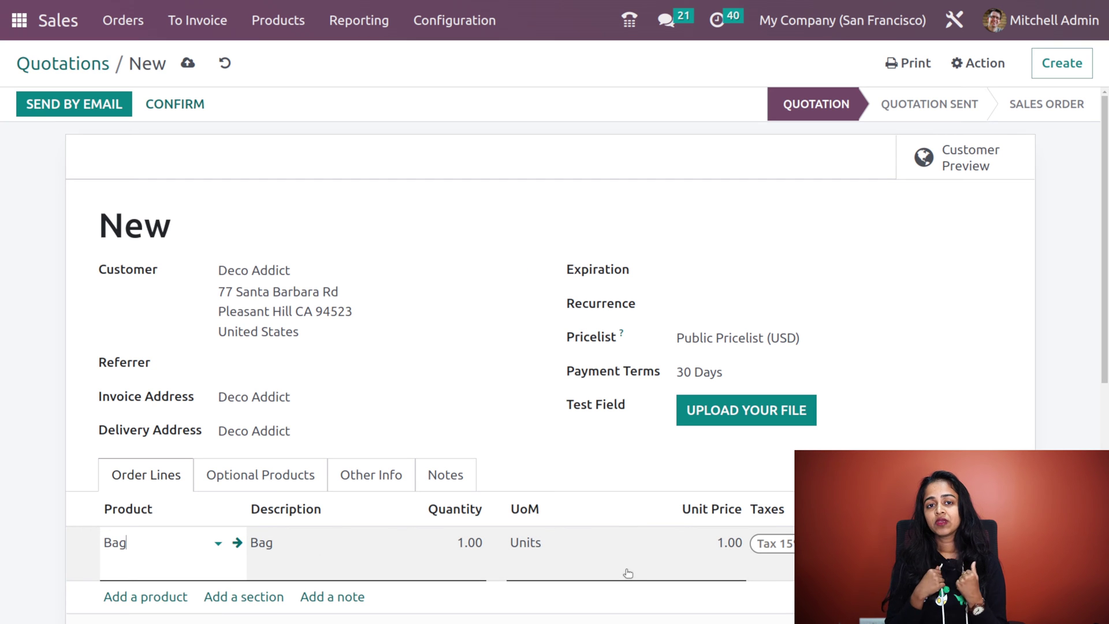
click(174, 110)
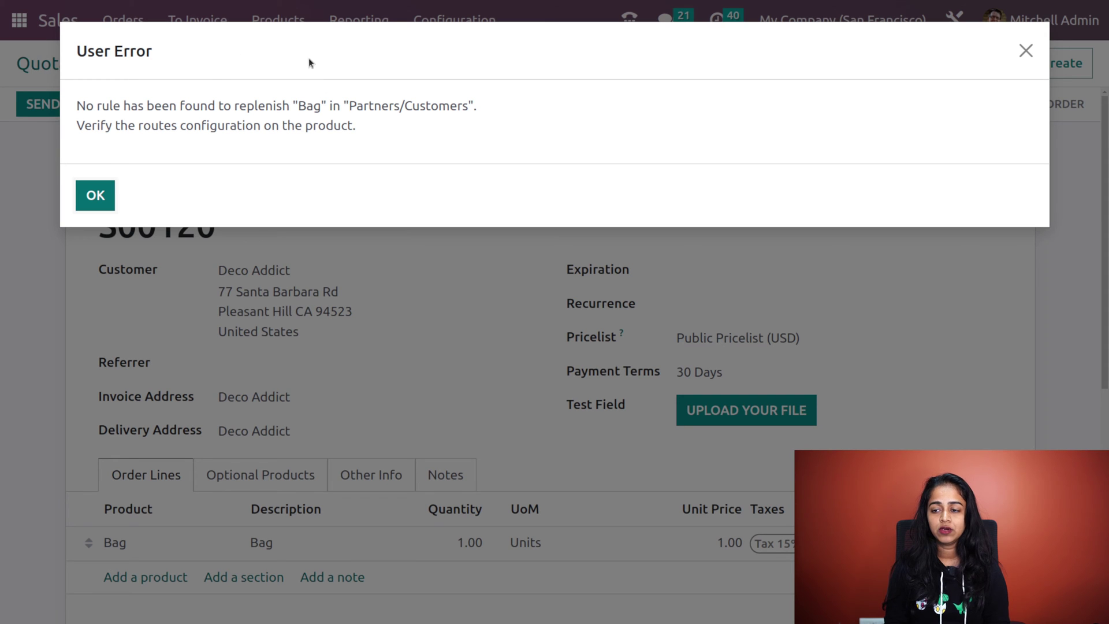
click(96, 197)
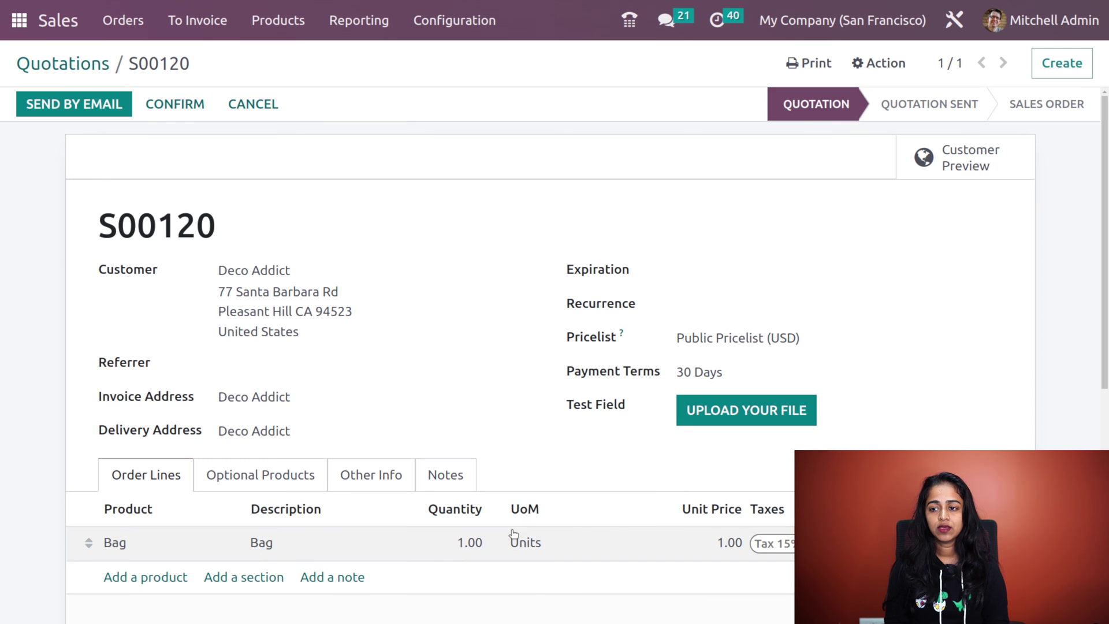
Open the Bag product from its order line and enable the Replenish on Order (MTO) inventory route
scroll(327, 574, down, 3)
click(164, 405)
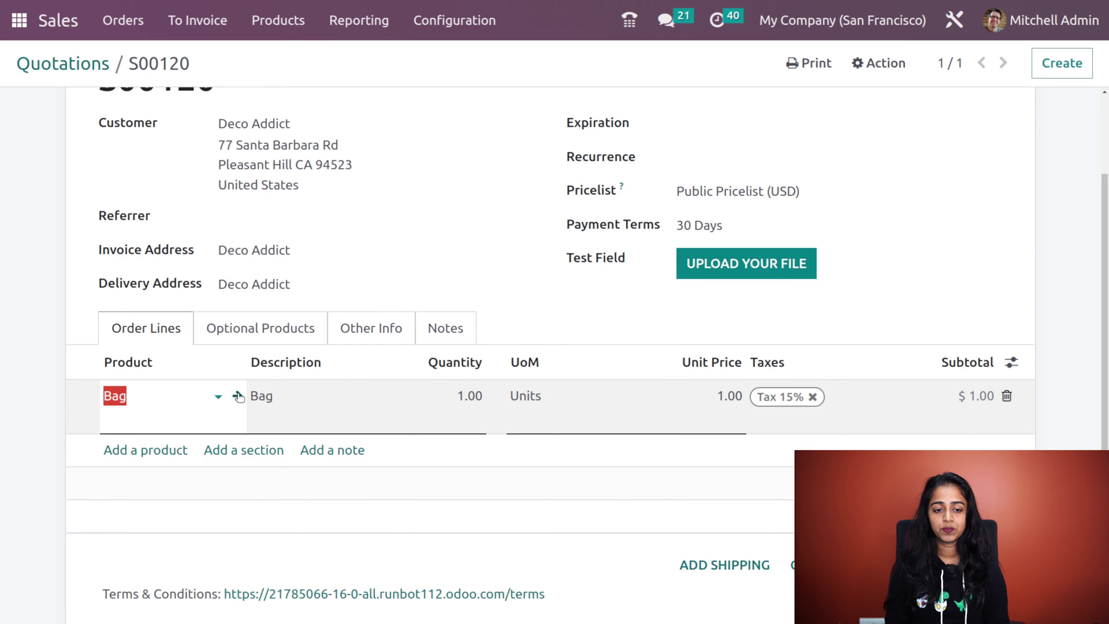
click(239, 396)
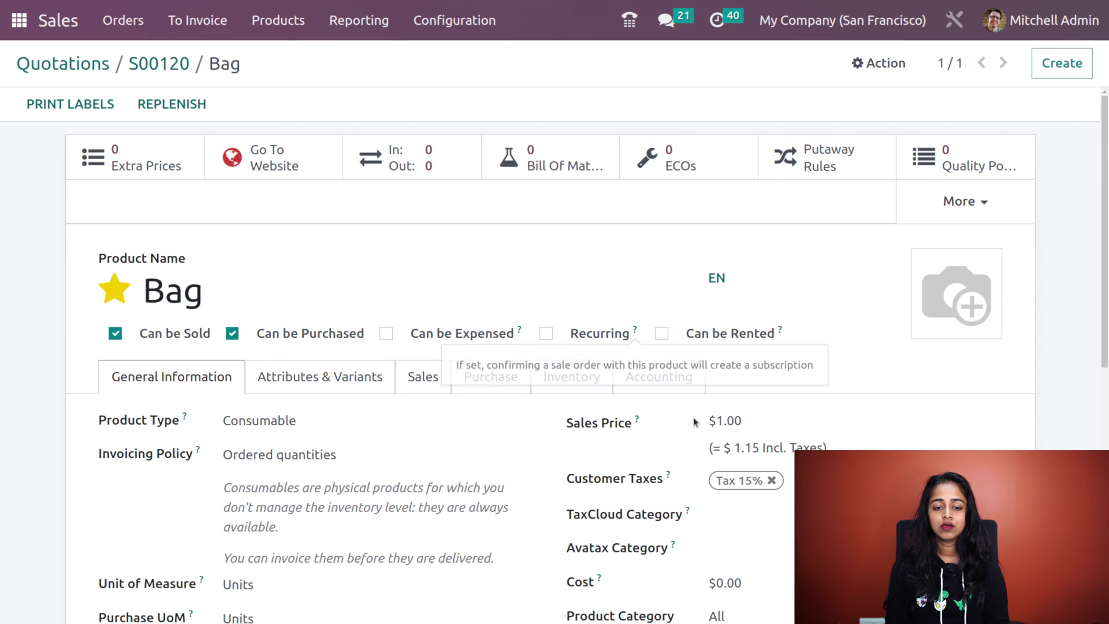
click(571, 376)
scroll(571, 371, down, 5)
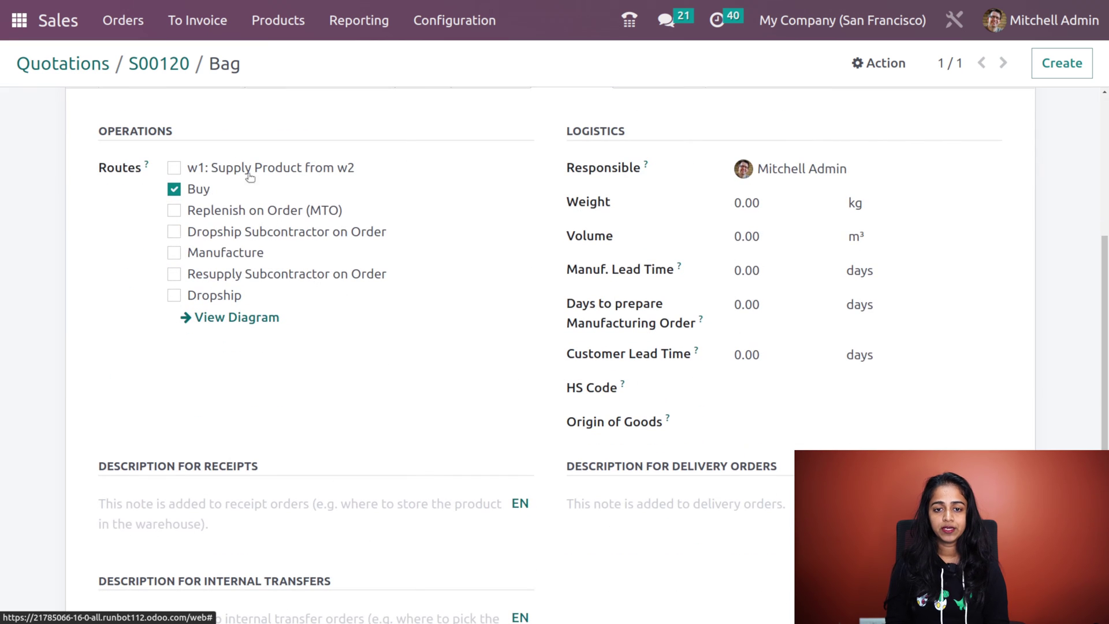
scroll(174, 231, up, 3)
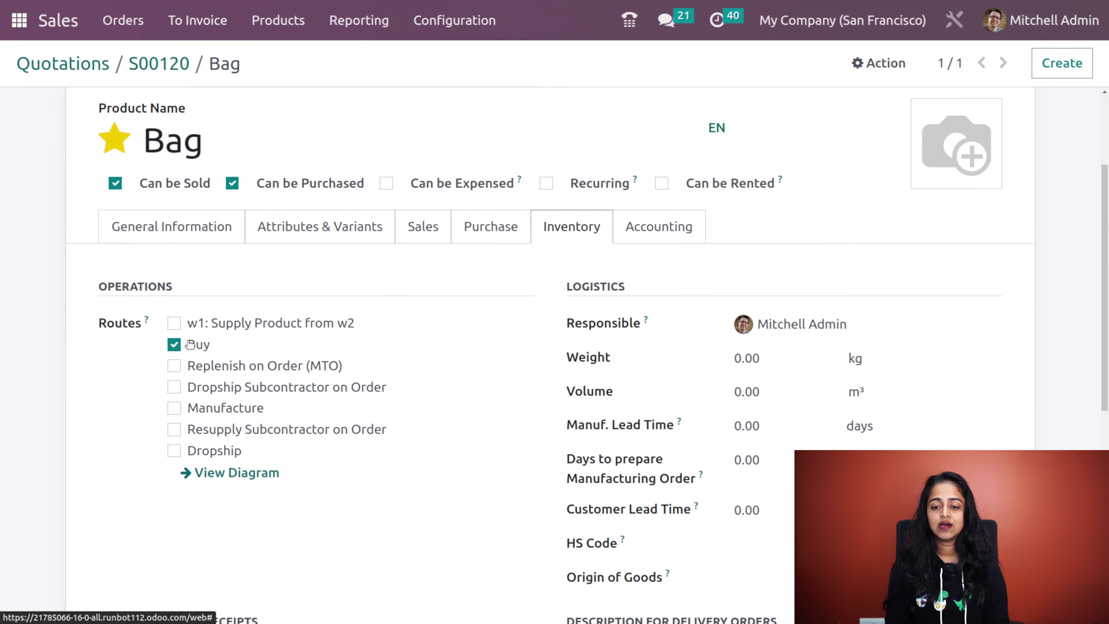
click(174, 367)
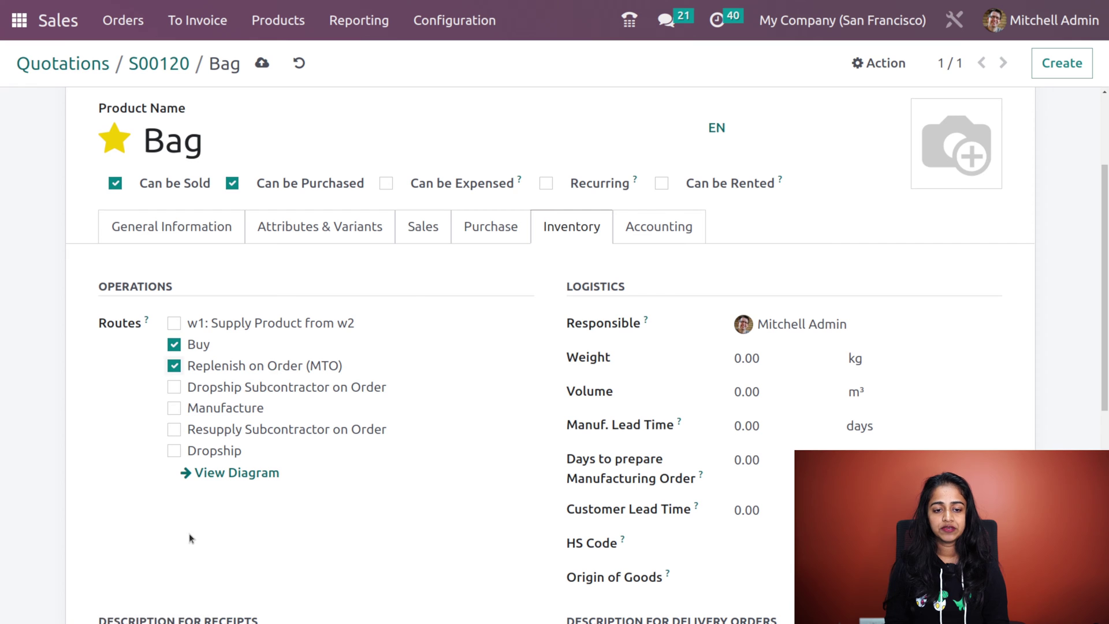
Add a vendor contact to the Bag's purchase settings with a price of 50 and save the product
click(474, 230)
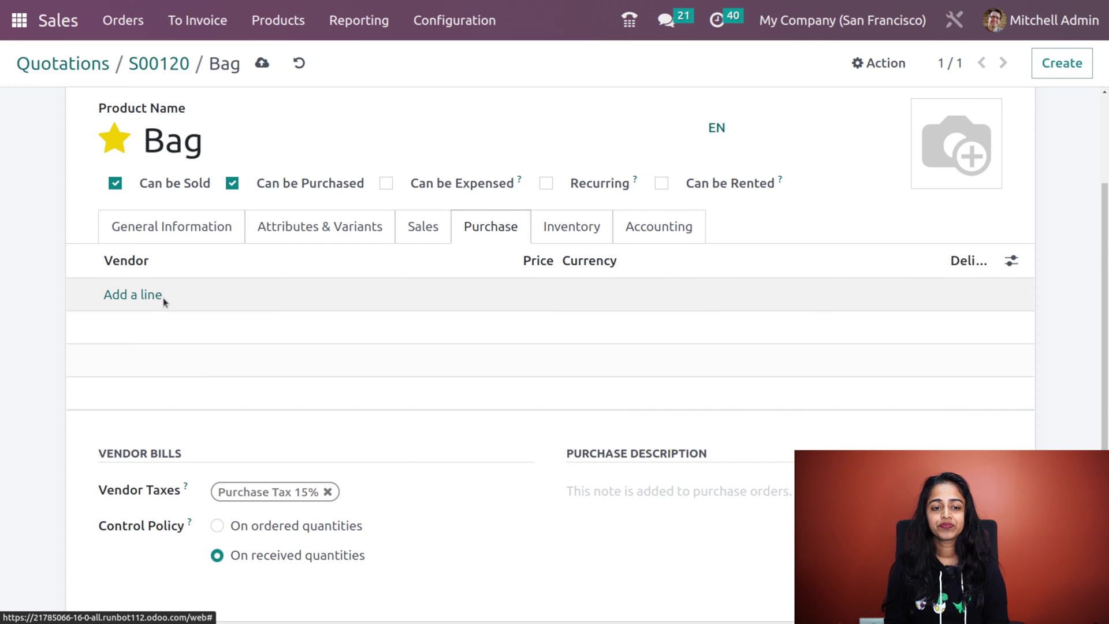
click(140, 303)
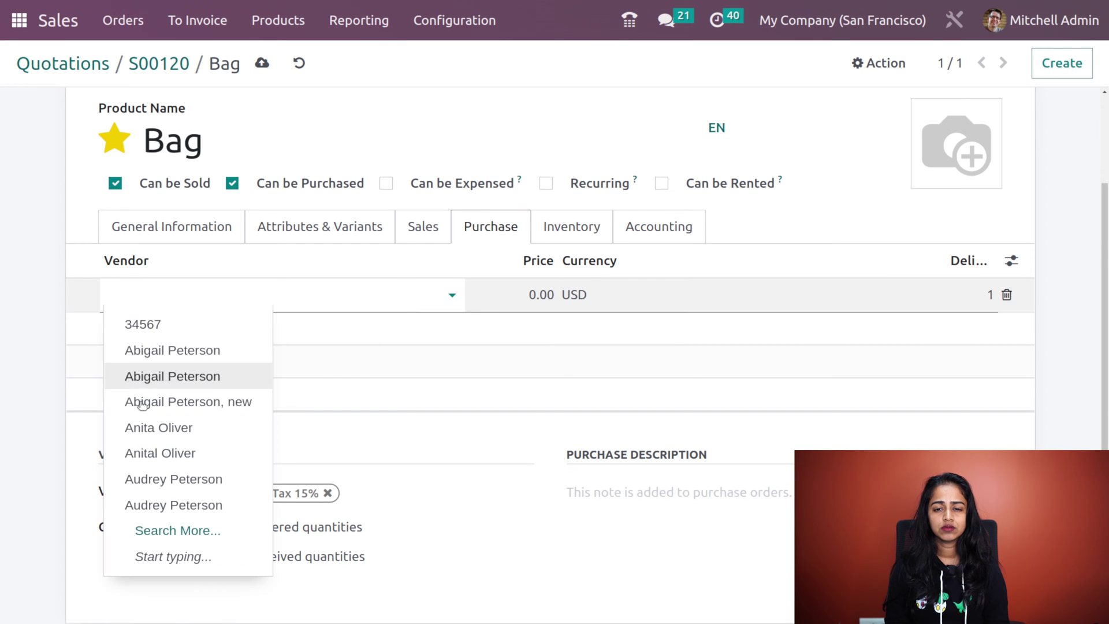
click(136, 428)
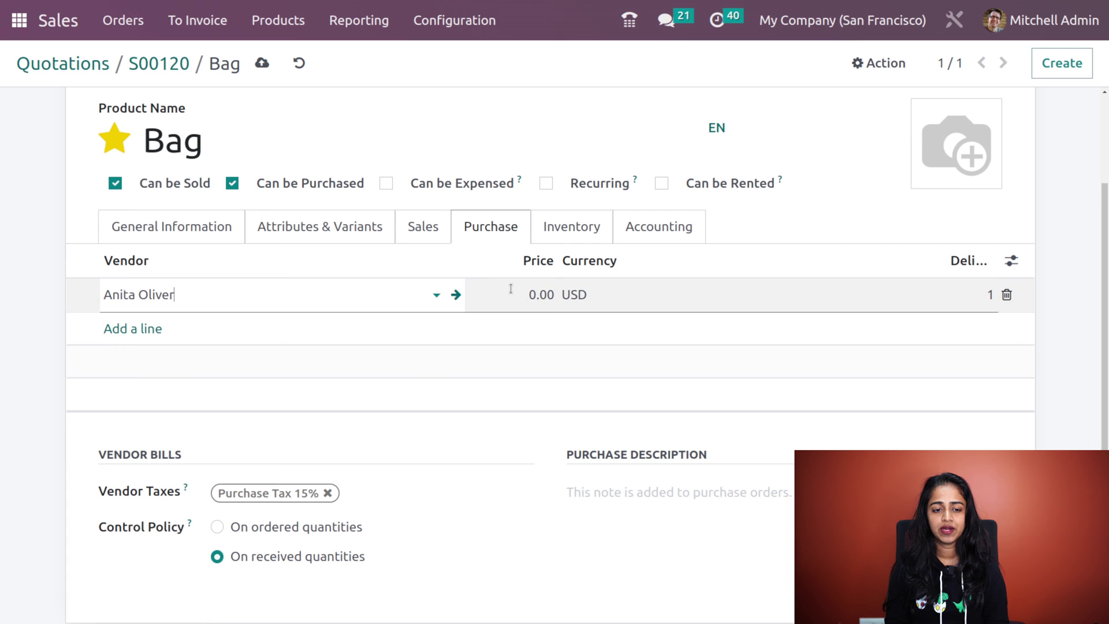
click(530, 295)
text(50)
click(528, 153)
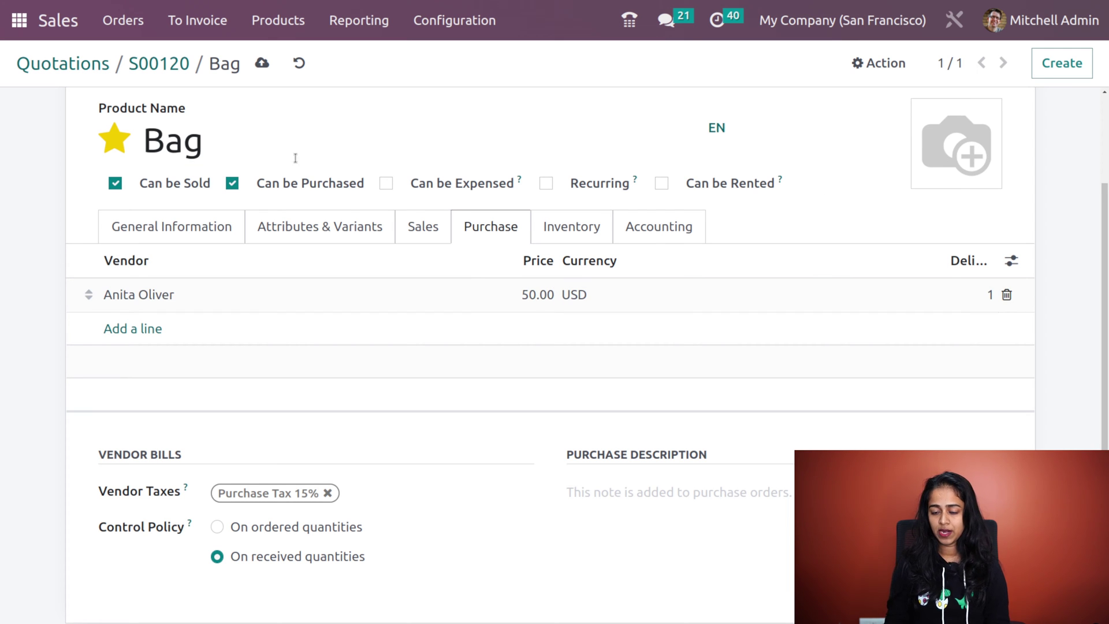
click(262, 62)
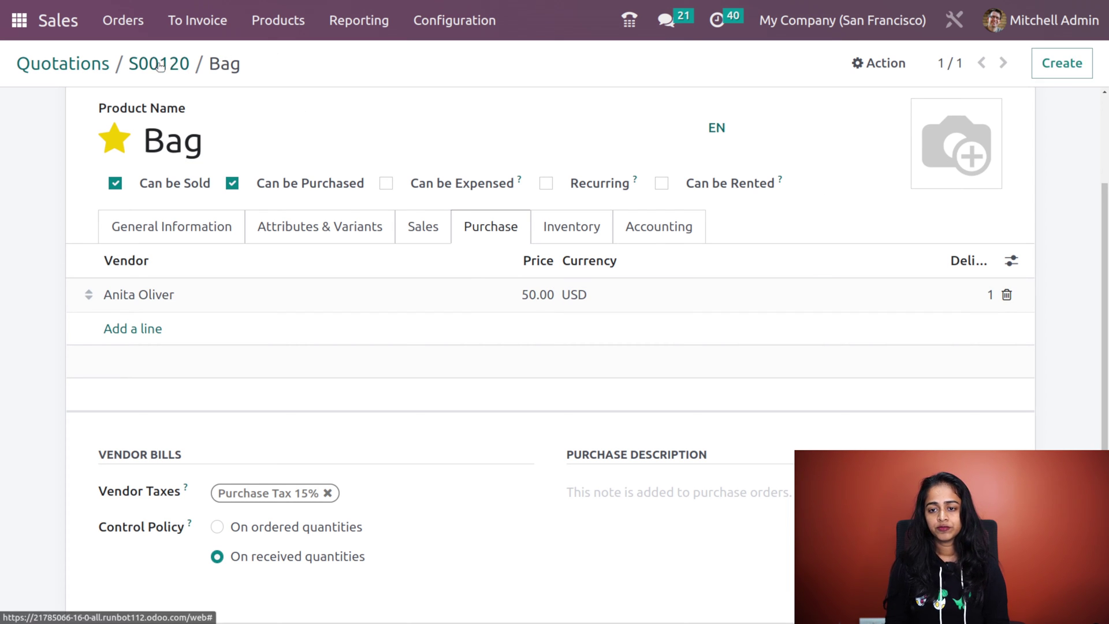
Return to the Deco Addict quotation and confirm it as a sales order
click(160, 63)
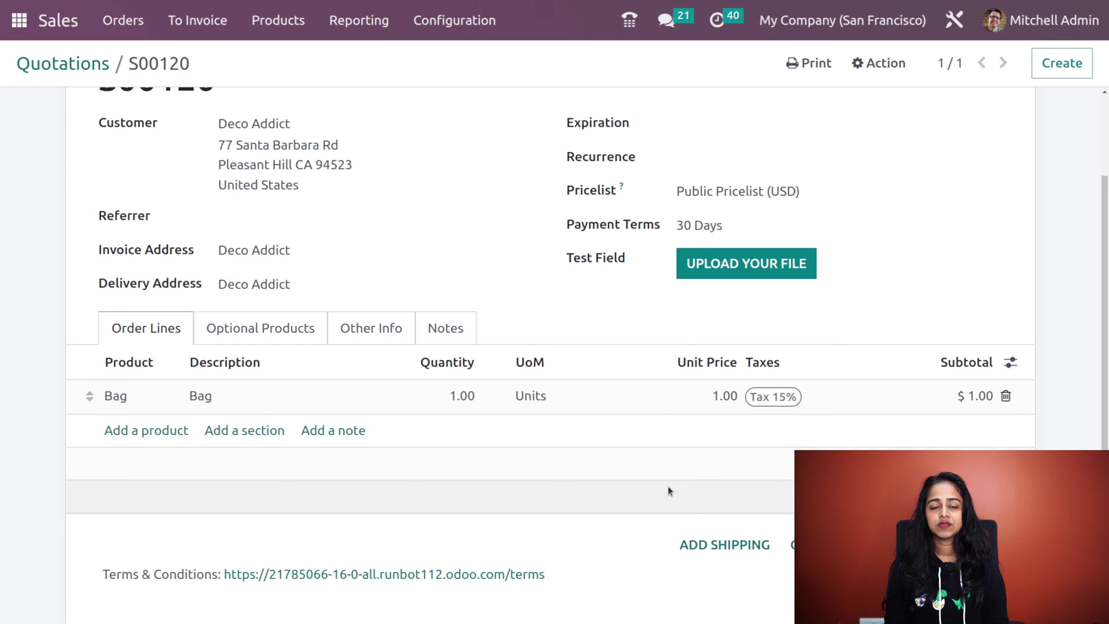
scroll(668, 490, up, 3)
click(186, 113)
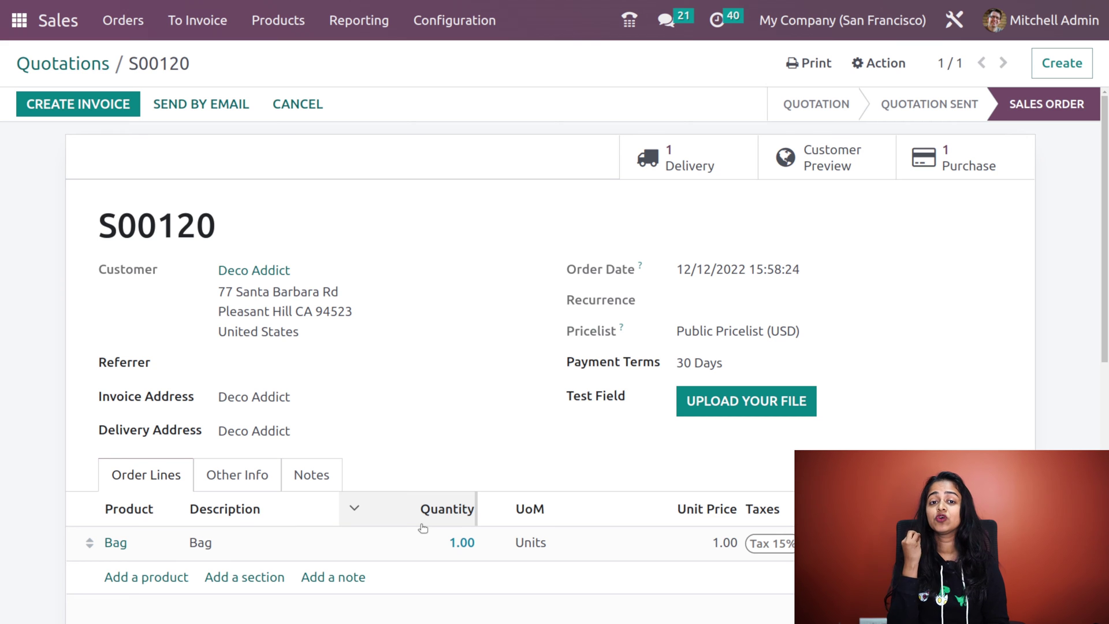
Create a regular invoice from the Deco Addict sales order and confirm it
click(78, 103)
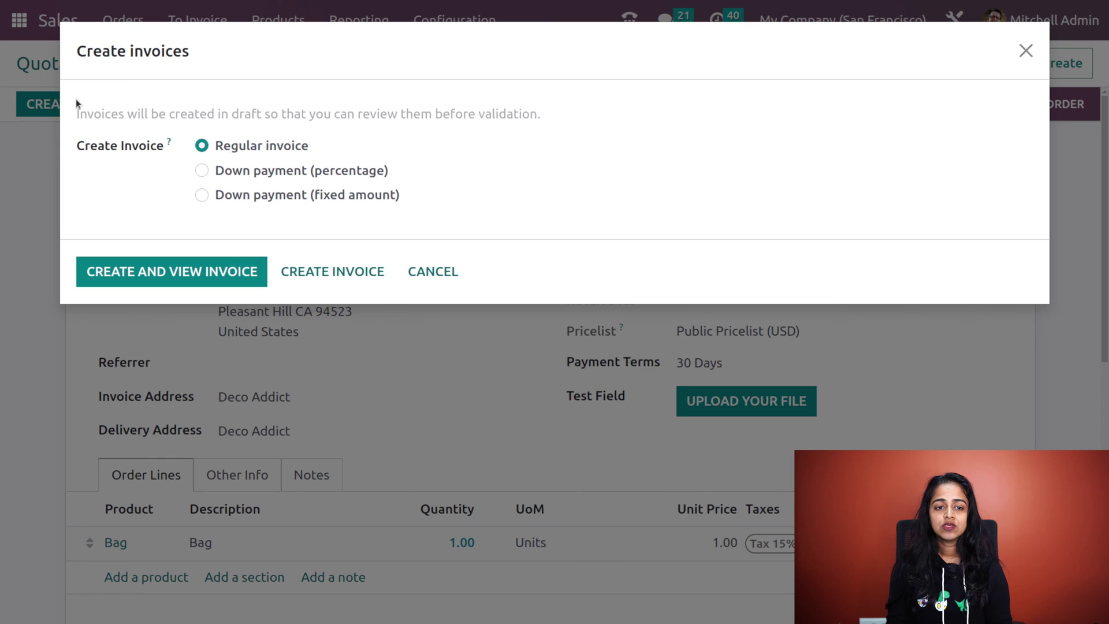
click(183, 272)
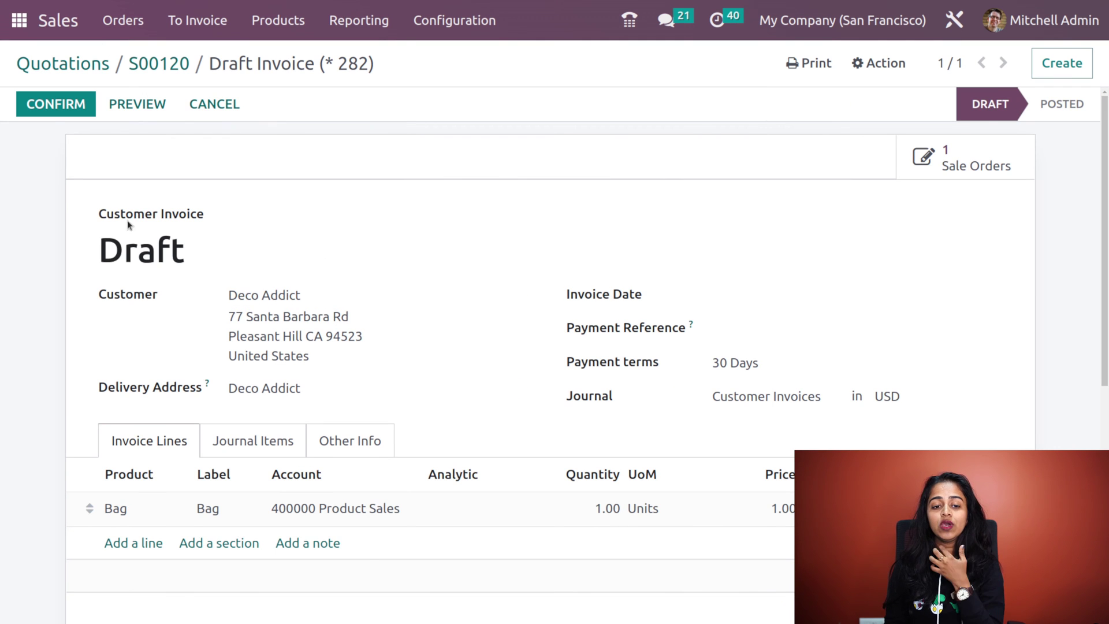
click(54, 102)
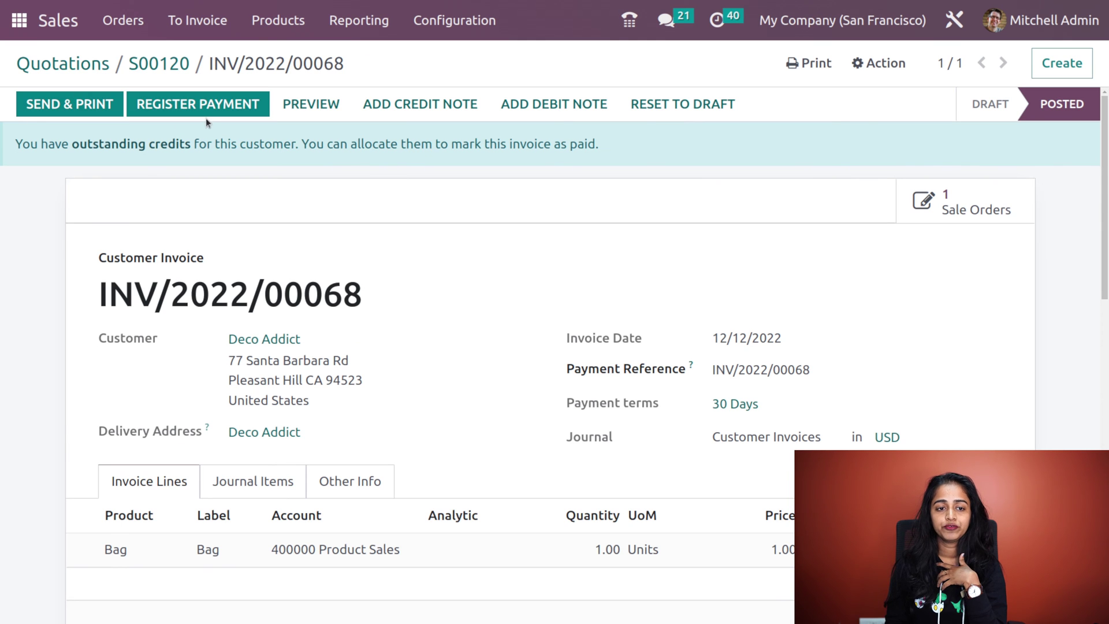
Register the invoice's payment in the bank 12 journal and return to the Bag sales order
click(218, 111)
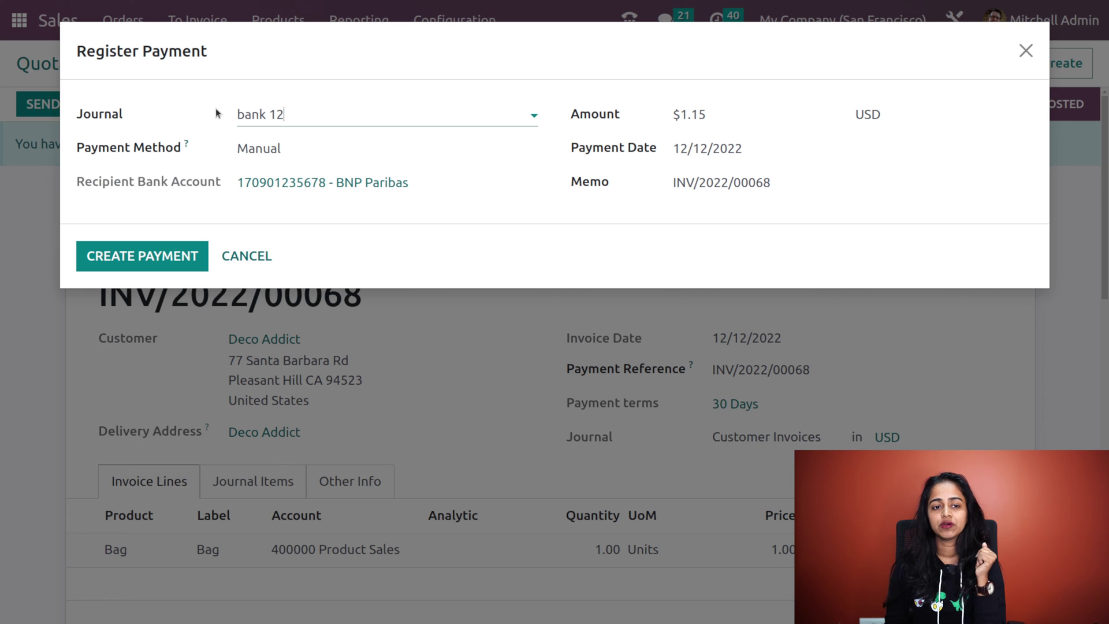
click(142, 260)
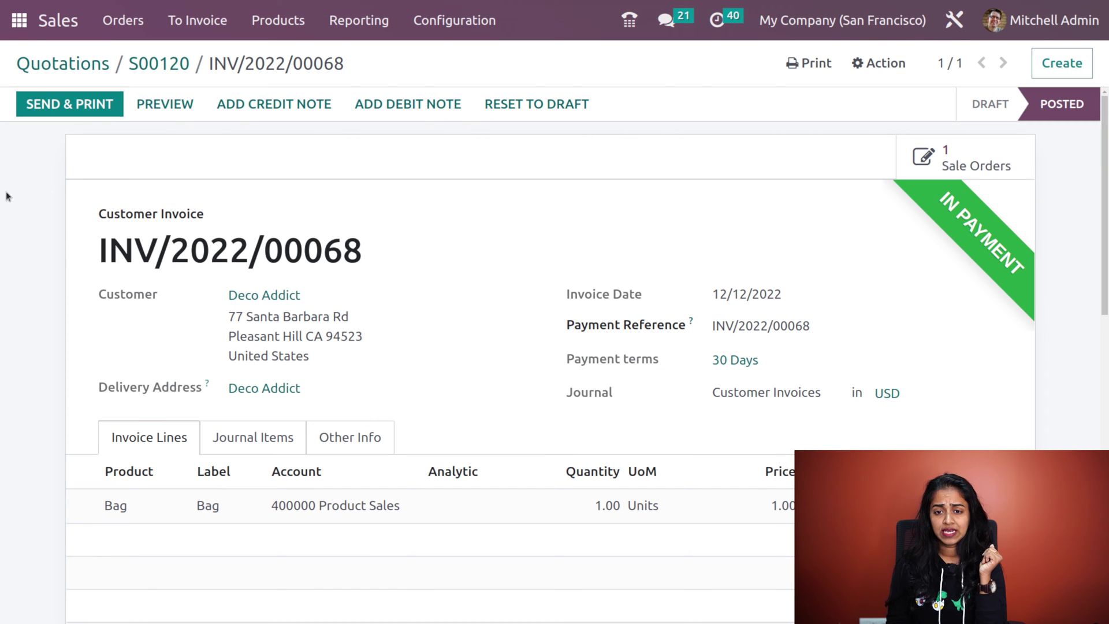
click(149, 69)
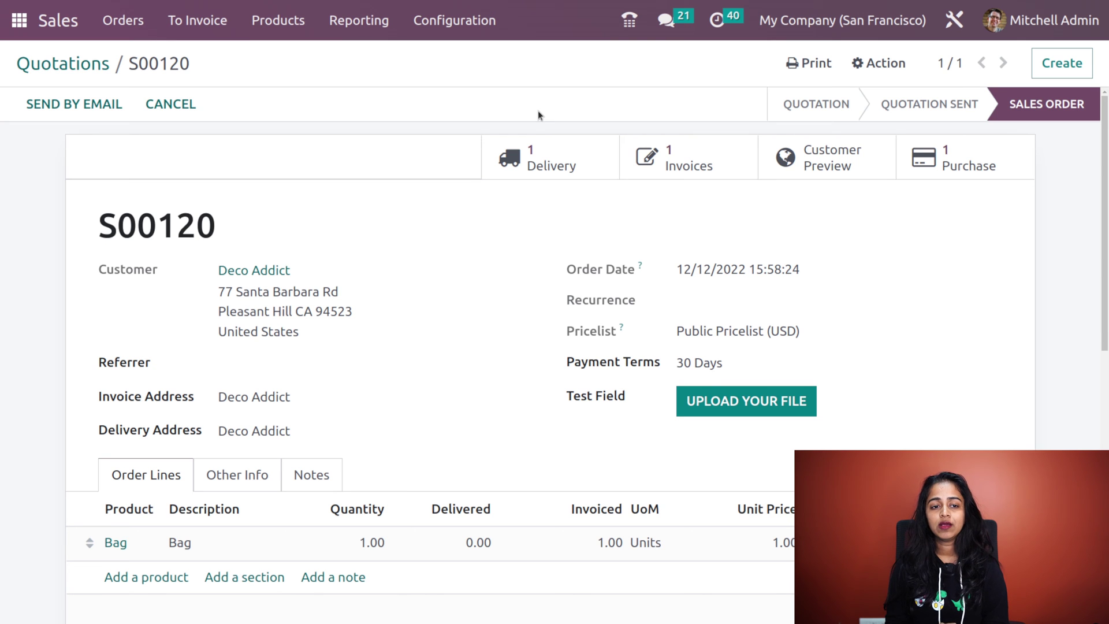
Check the delivered and invoiced quantities on the Bag order line and open the order's delivery
scroll(602, 428, down, 2)
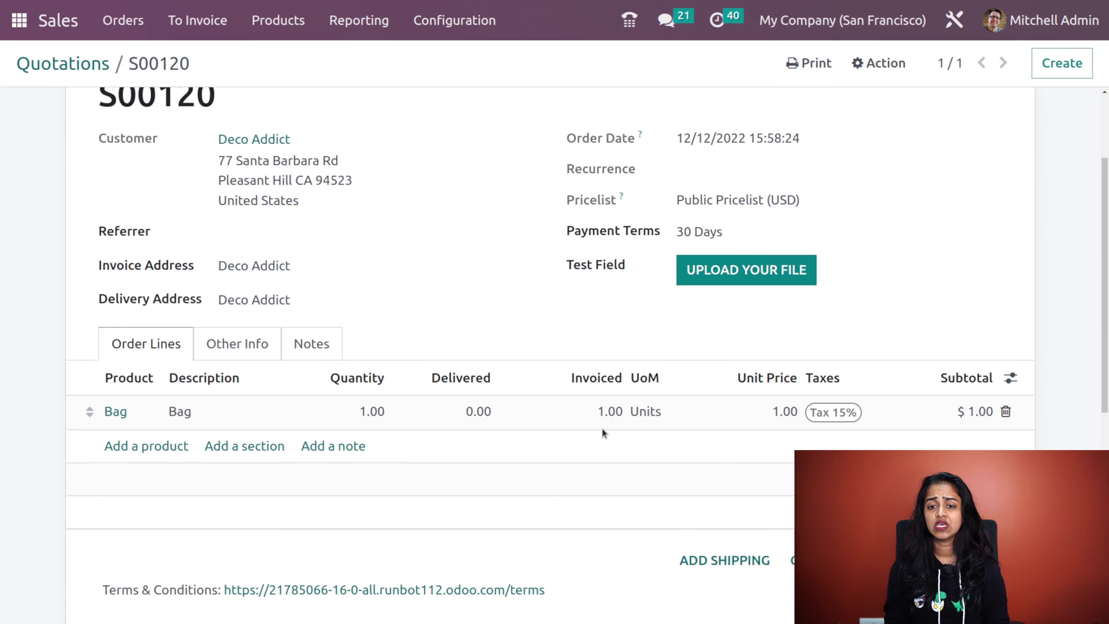
scroll(602, 428, up, 2)
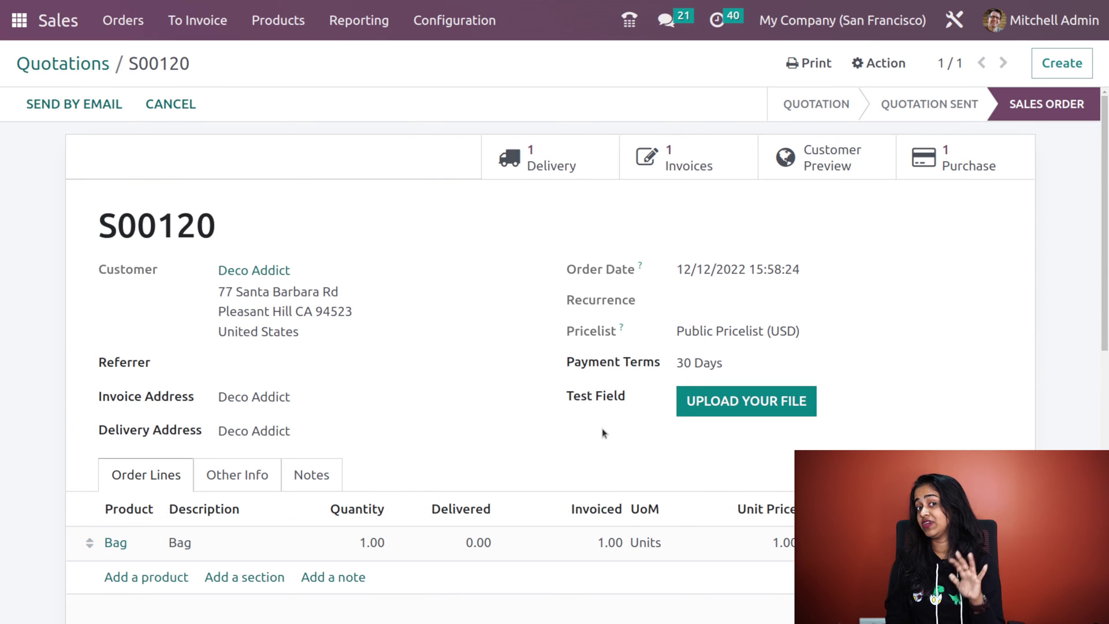
right_click(602, 428)
click(565, 153)
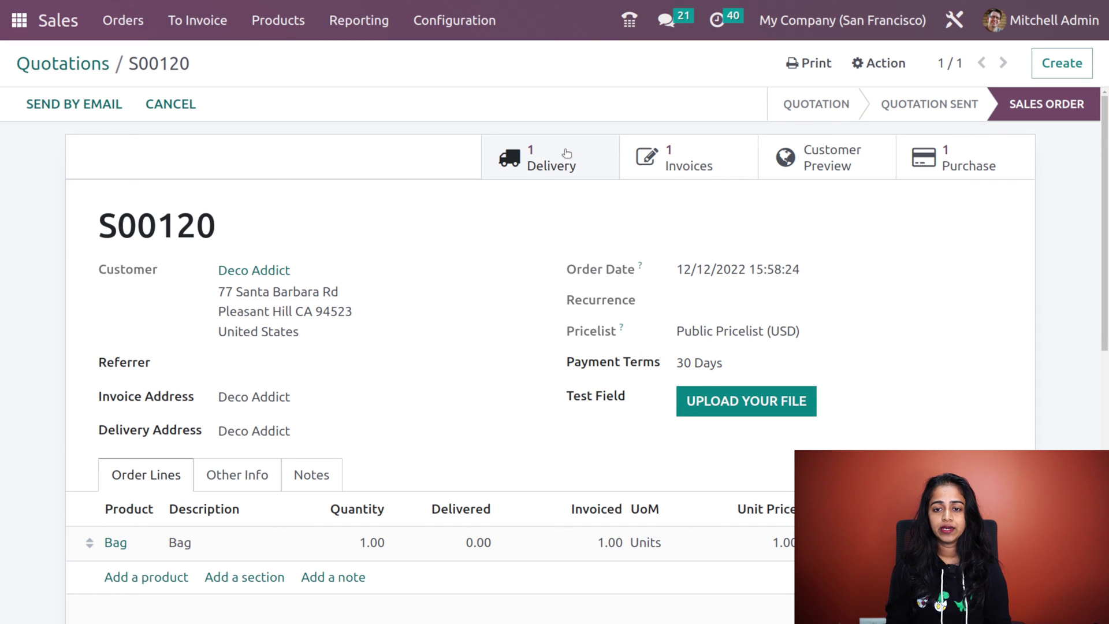
click(567, 153)
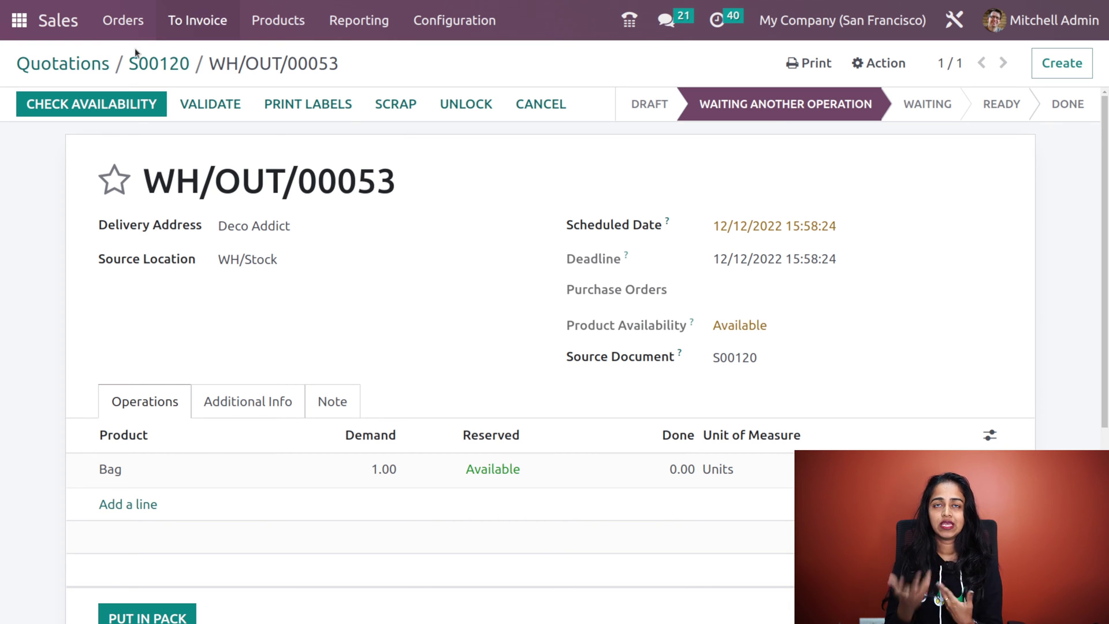
Create a new quotation for Deco Addict with an order line for 5 units of Pen
click(48, 66)
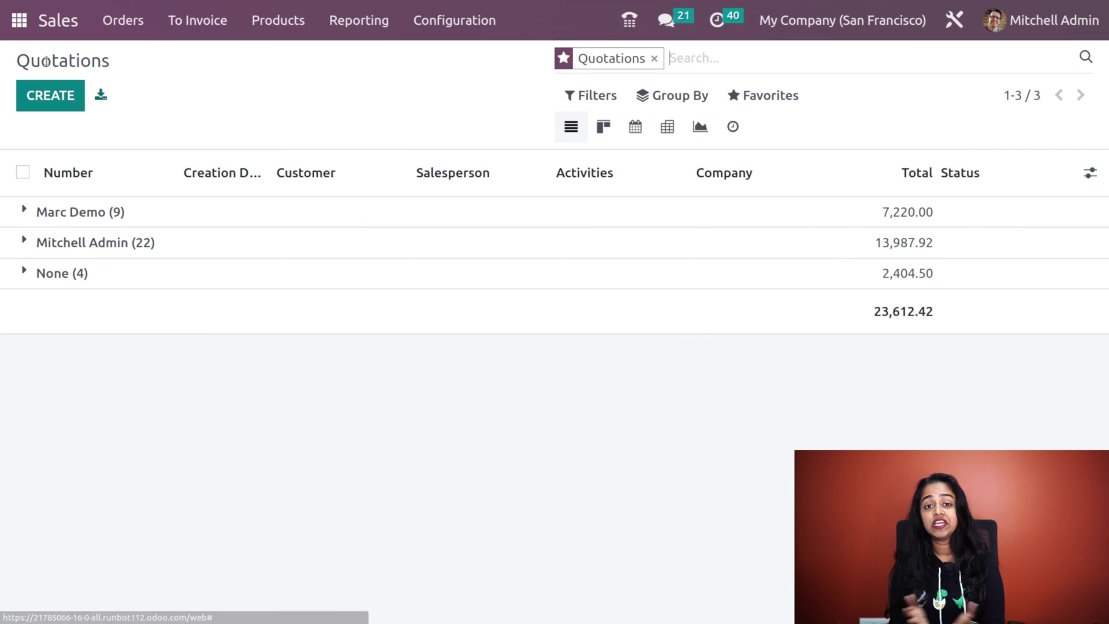
click(26, 97)
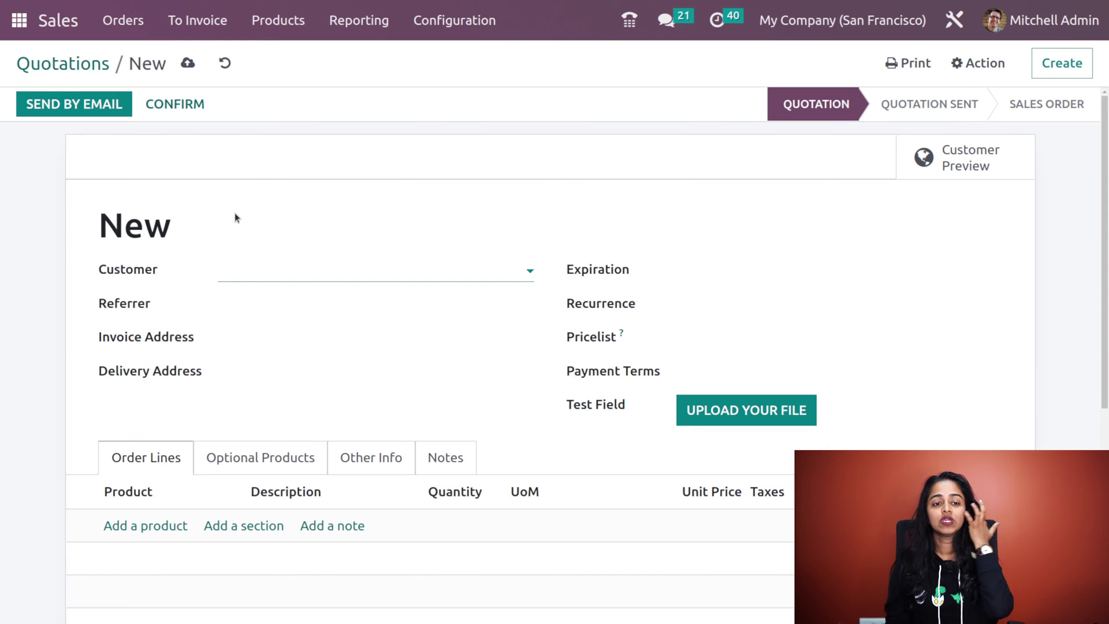
click(293, 275)
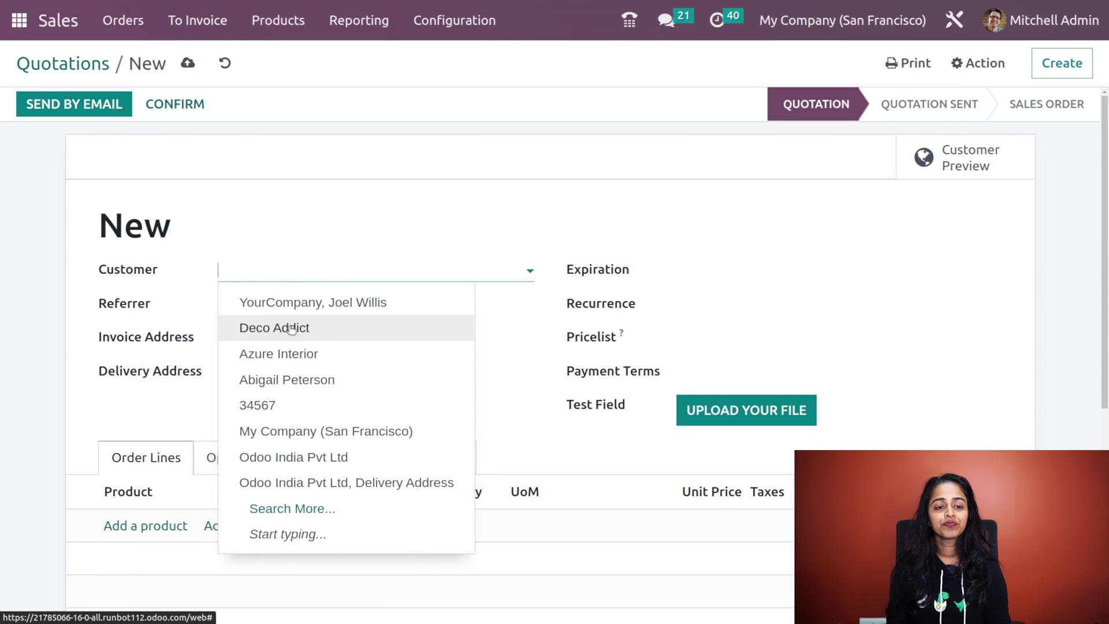
click(289, 326)
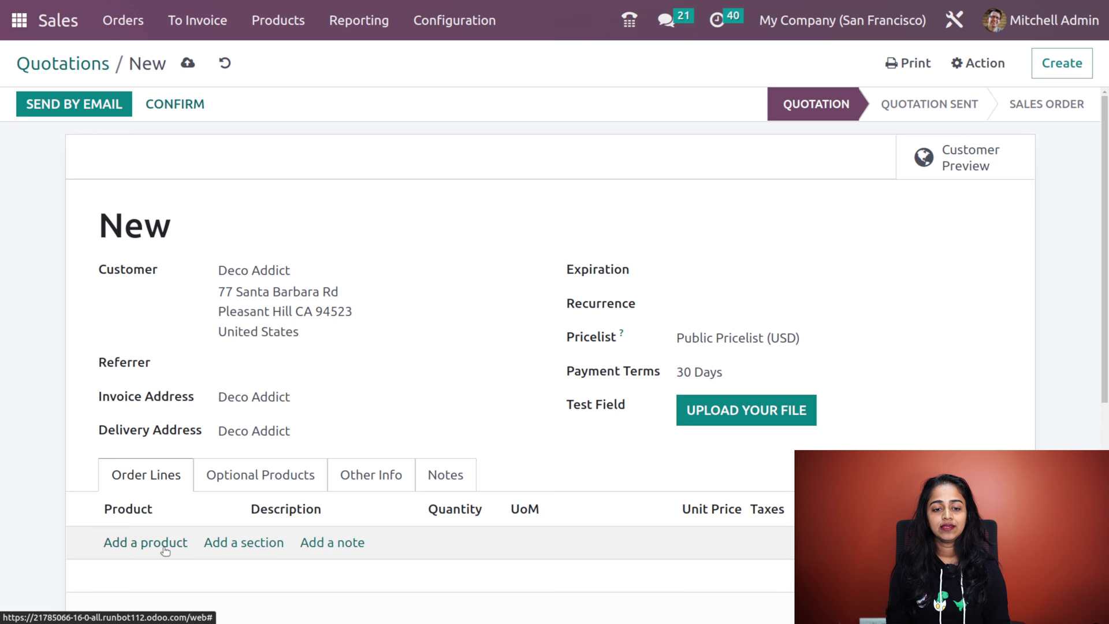
click(163, 543)
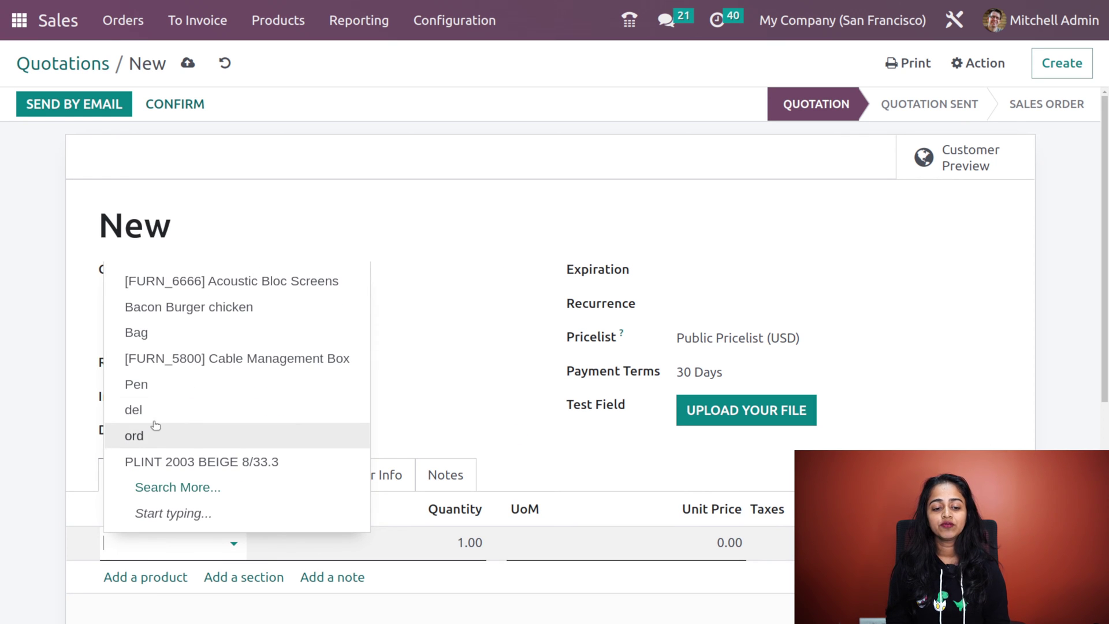
click(181, 385)
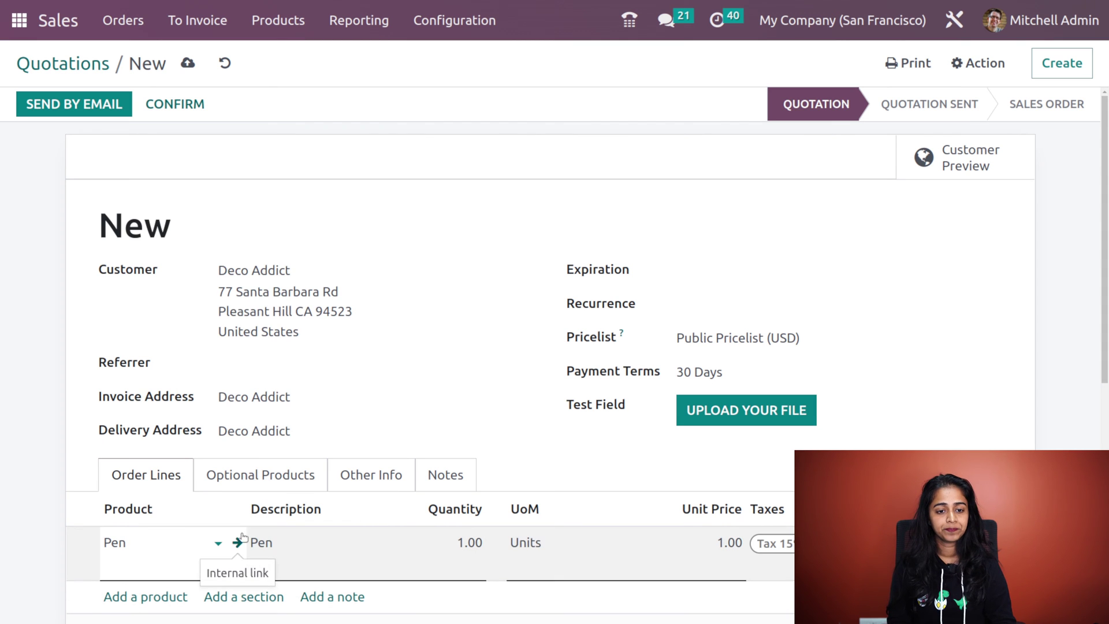
click(248, 511)
click(469, 542)
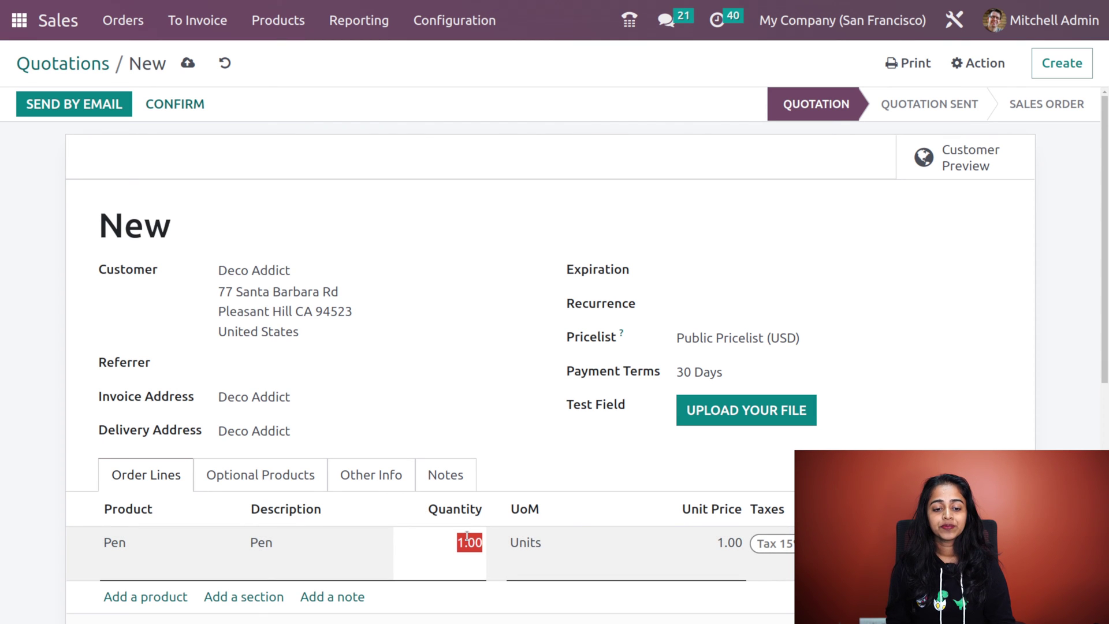
text(5)
Open the Pen product from its order line, set its inventory routes to Buy and Manufacture, and save it
click(207, 537)
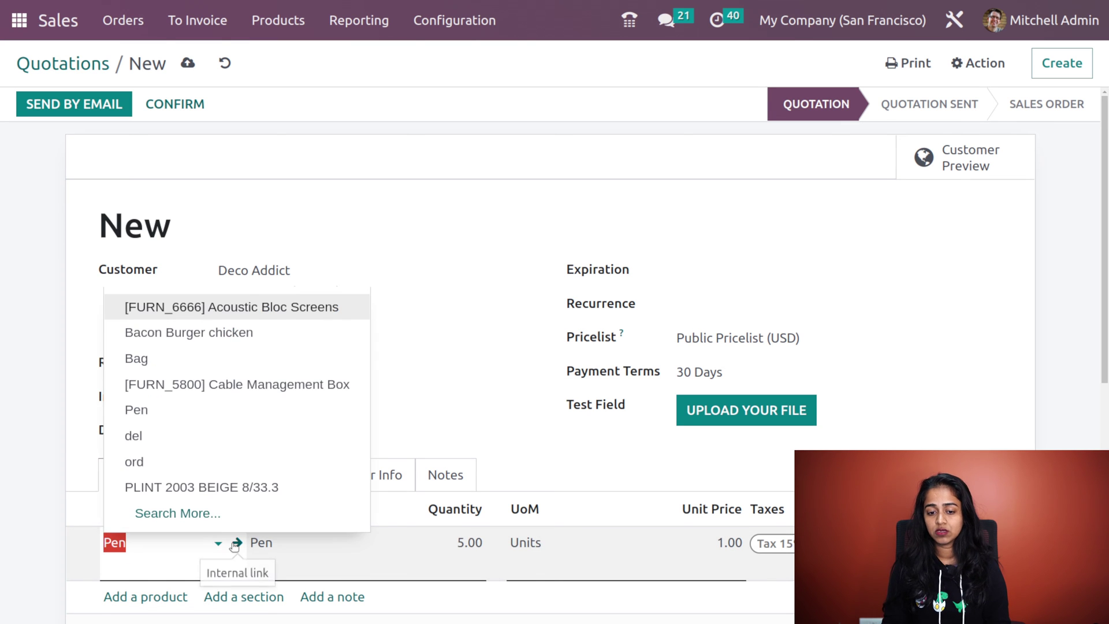
click(236, 544)
click(235, 545)
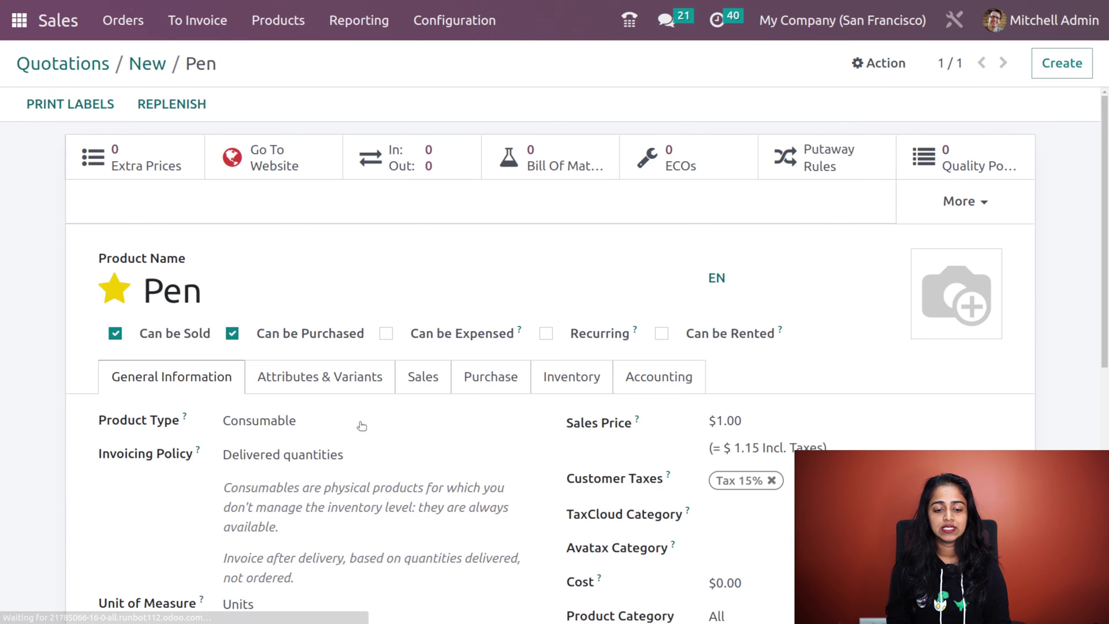
click(572, 384)
scroll(175, 495, down, 2)
click(174, 466)
scroll(359, 390, up, 2)
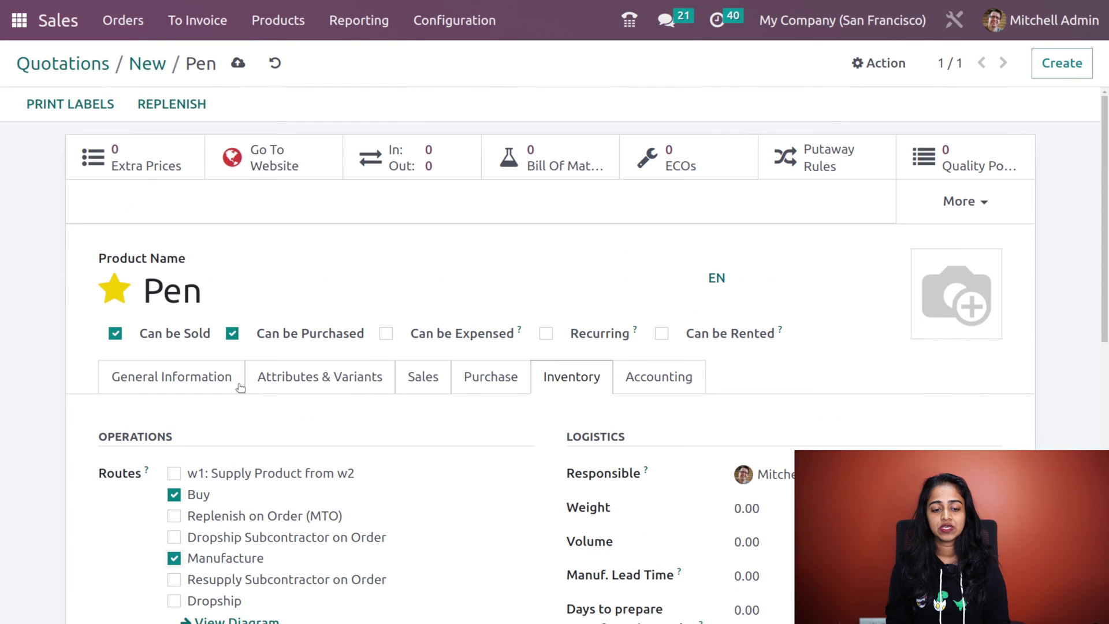
click(237, 65)
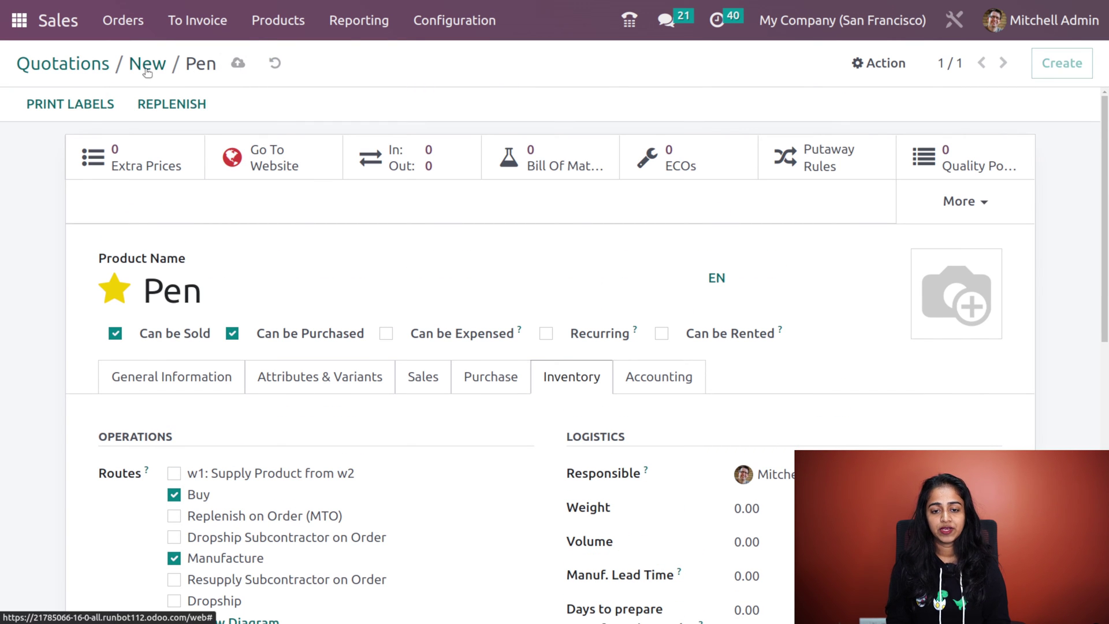
Return to the Pen quotation and try to confirm it
click(148, 65)
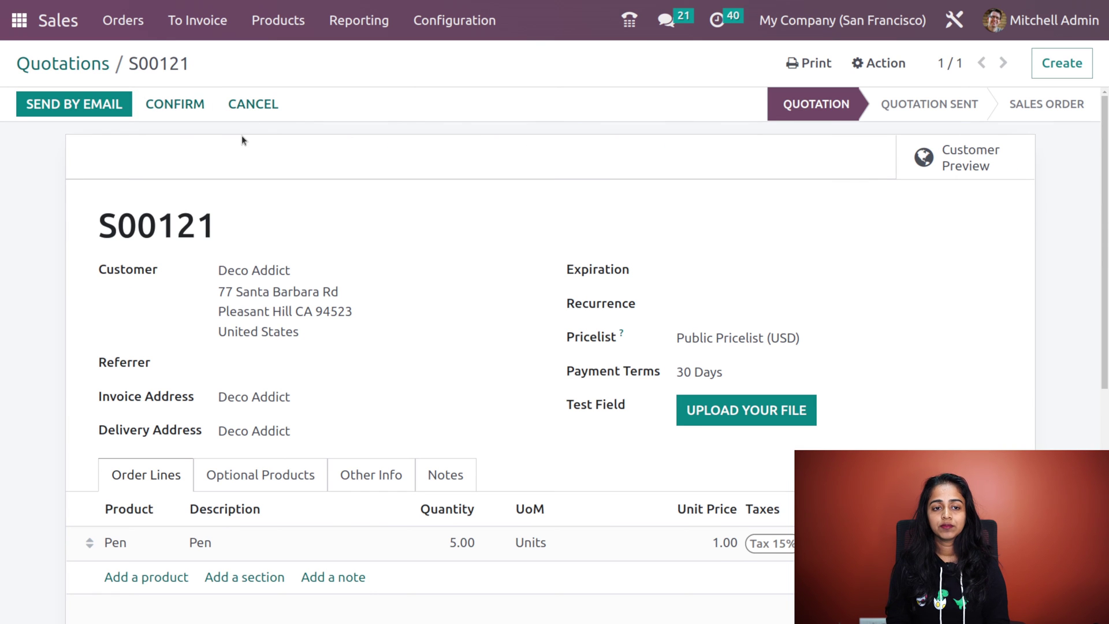
click(186, 105)
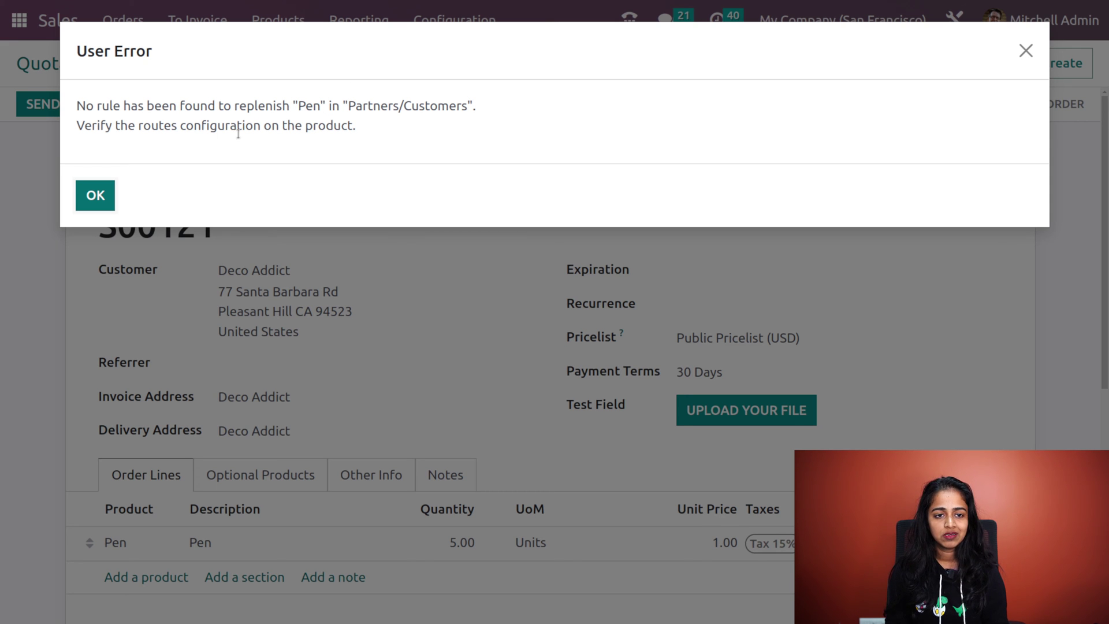
click(93, 202)
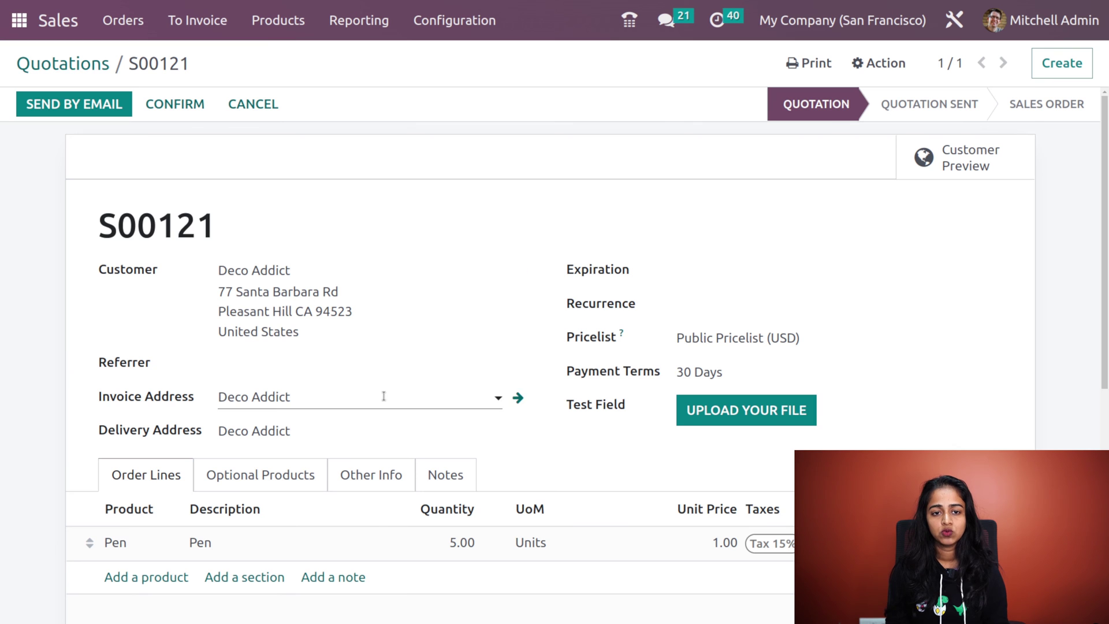
Reopen the Pen product from its order line, disable the Buy route in its inventory settings and save
scroll(389, 523, down, 3)
click(170, 354)
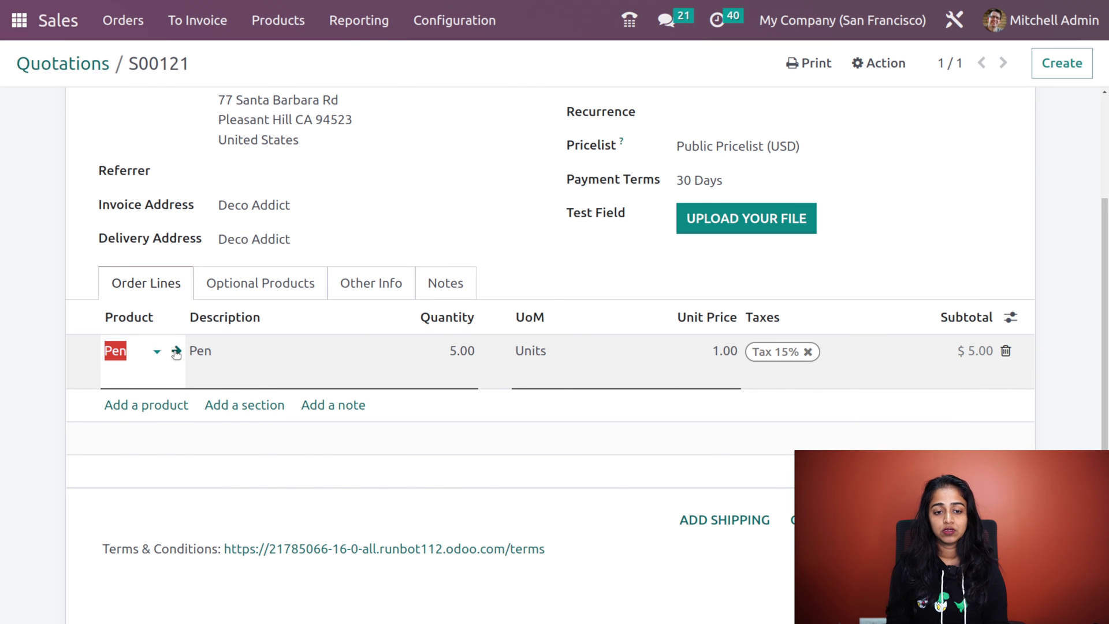
click(176, 353)
click(572, 378)
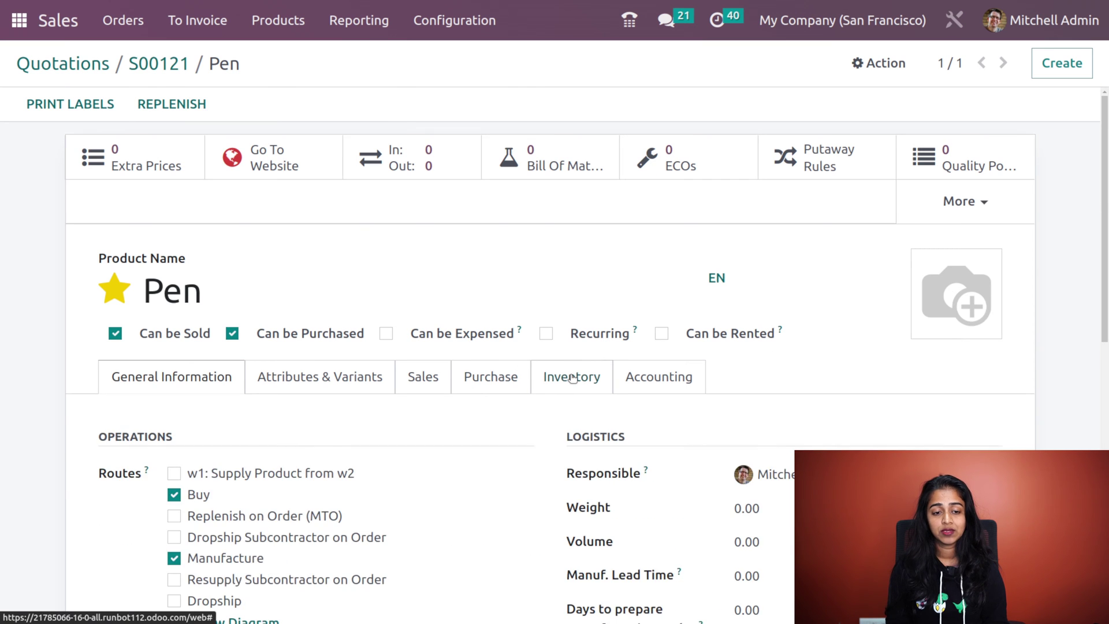
scroll(572, 378, down, 4)
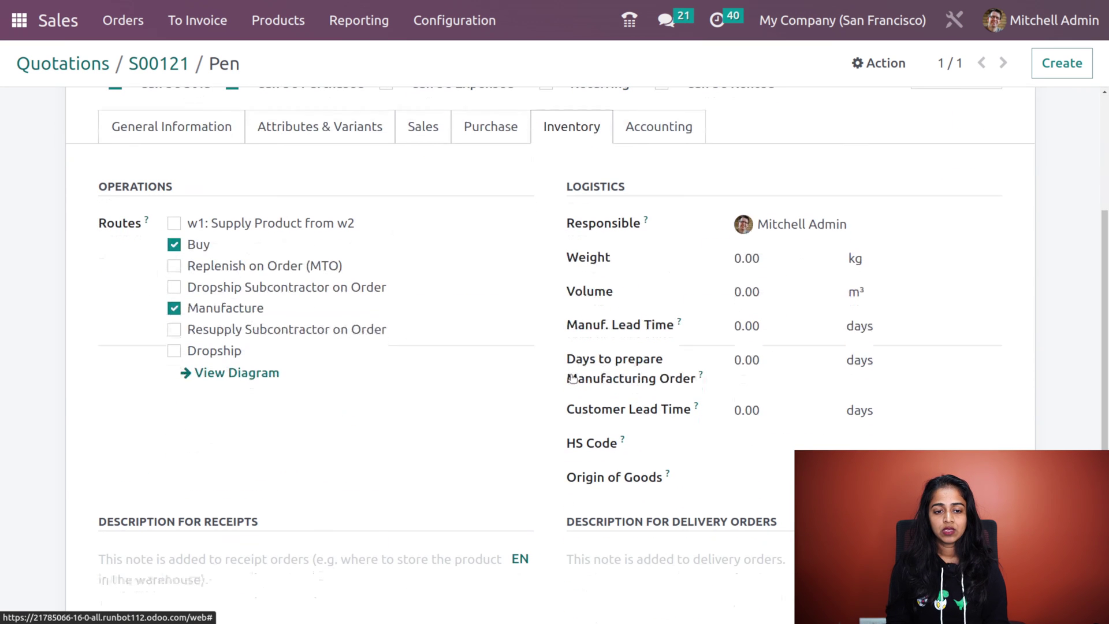
click(175, 245)
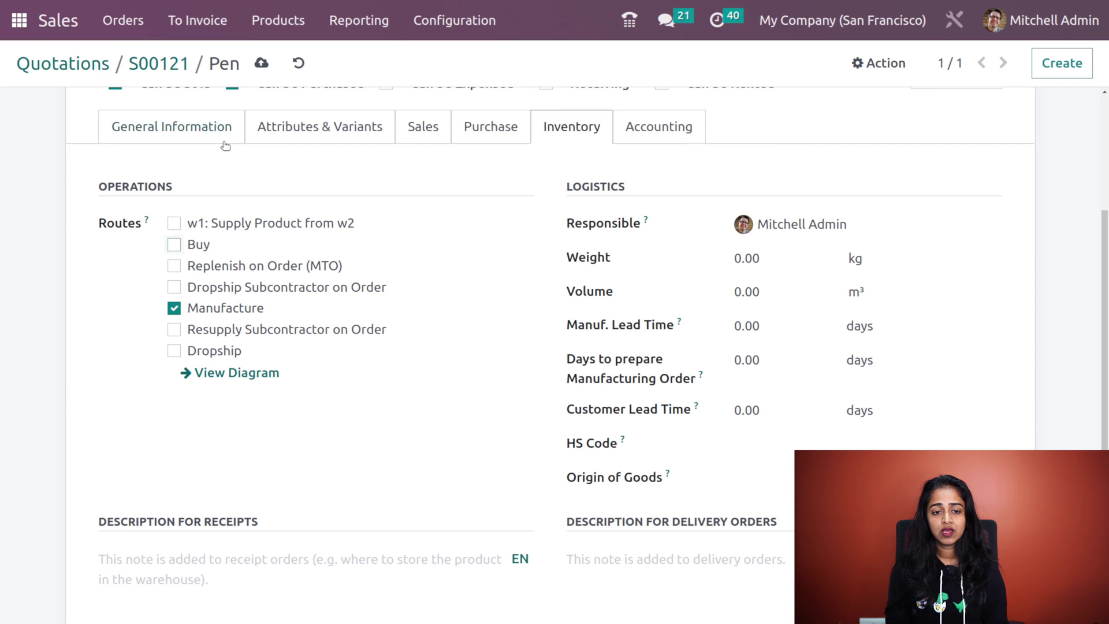
scroll(225, 145, up, 4)
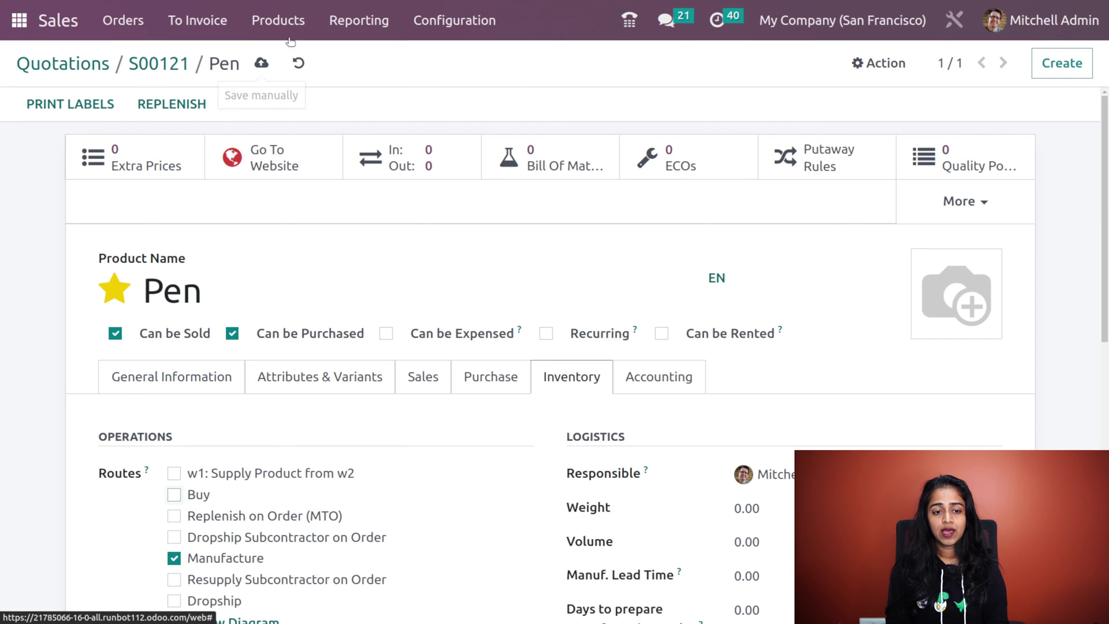
click(262, 62)
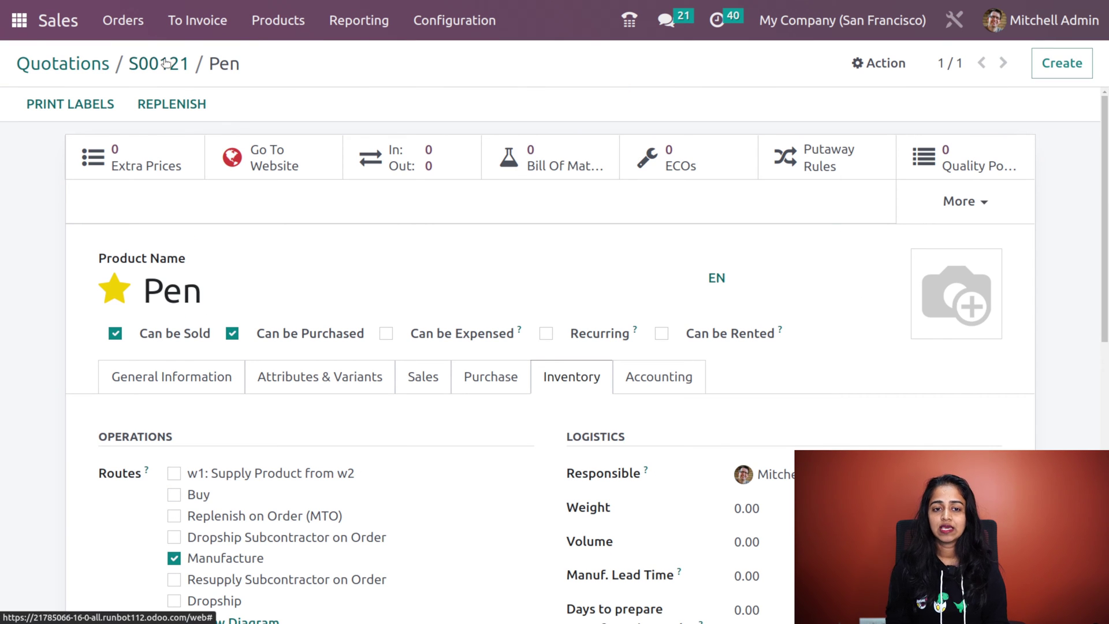
Go back to the Pen quotation and try to confirm it again with only the Manufacture route enabled
click(165, 63)
scroll(197, 99, up, 4)
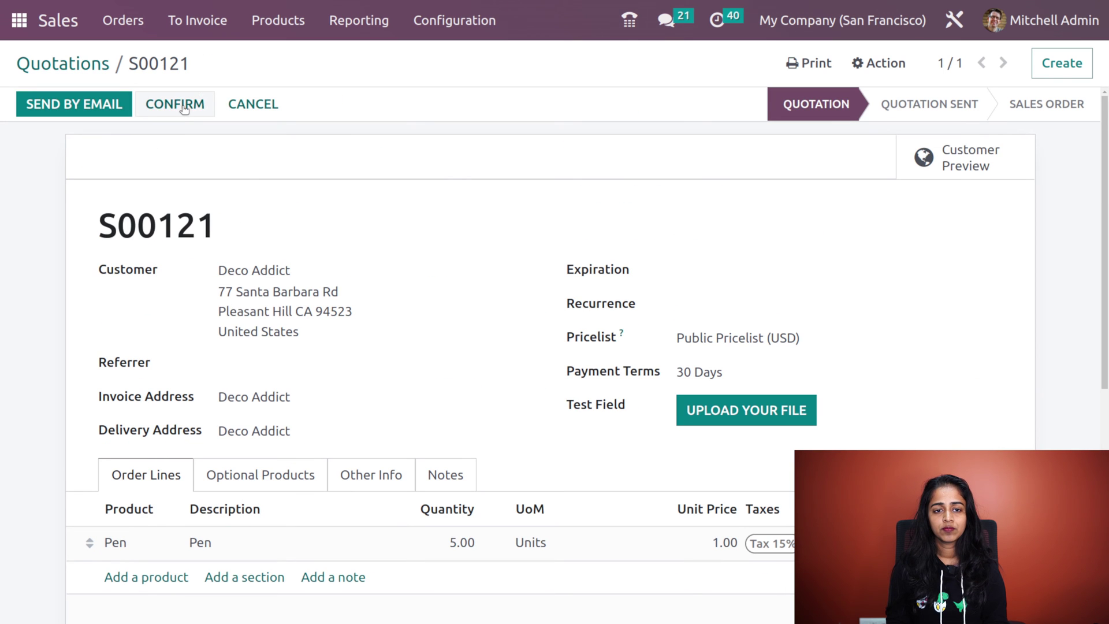
click(183, 108)
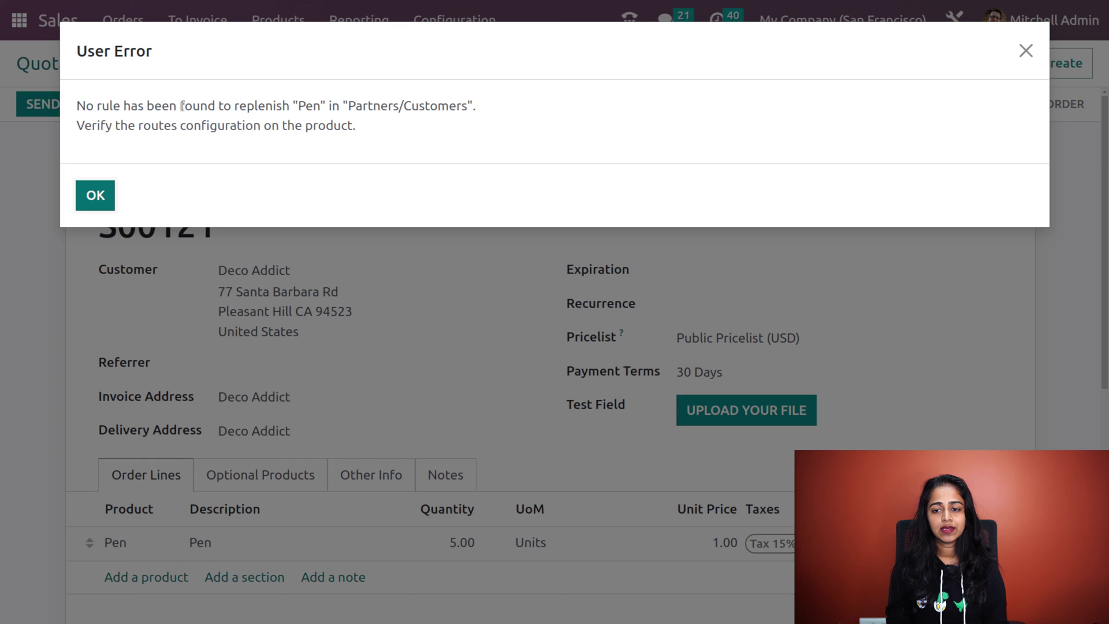
click(96, 196)
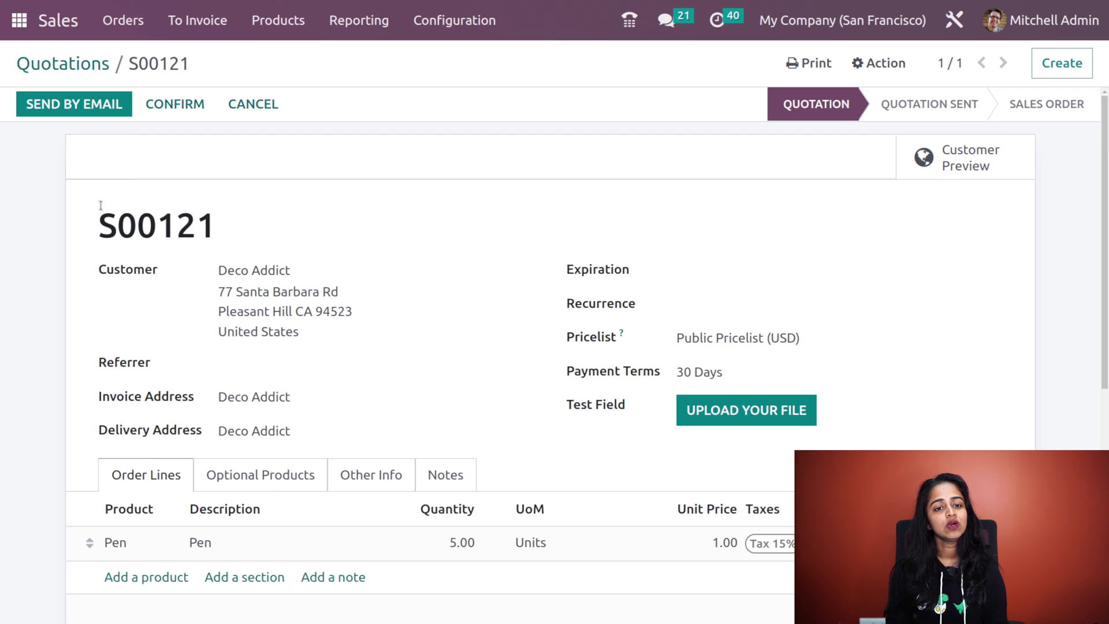
Reopen the Pen product from its order line and enable the Buy and Replenish on Order (MTO) routes in its inventory settings
click(143, 537)
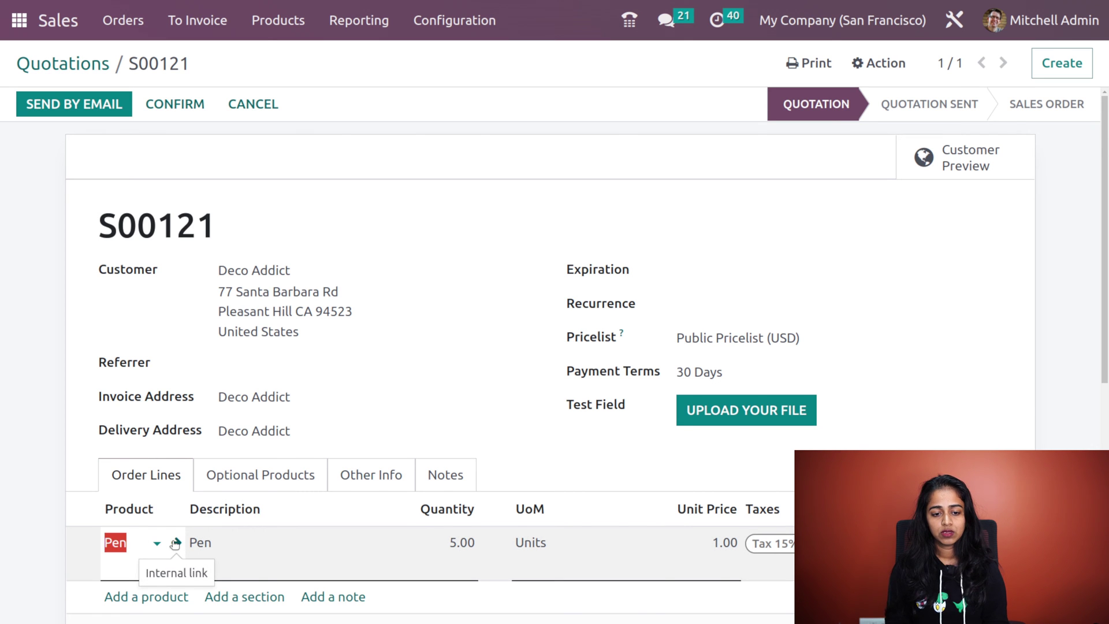
click(175, 543)
click(573, 376)
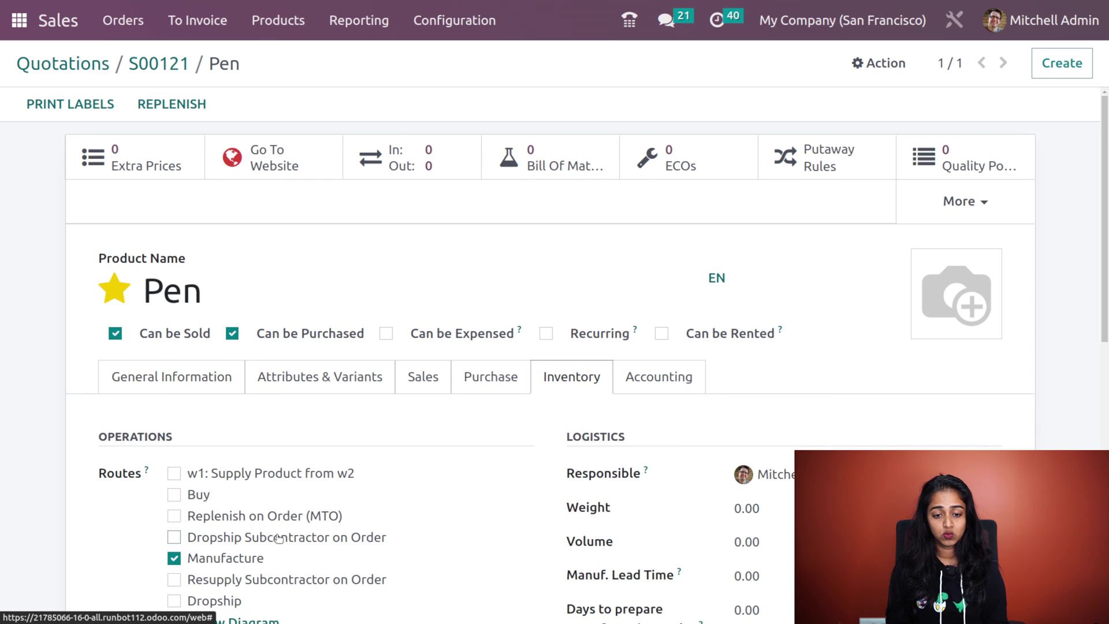
scroll(279, 538, down, 2)
click(175, 431)
click(174, 410)
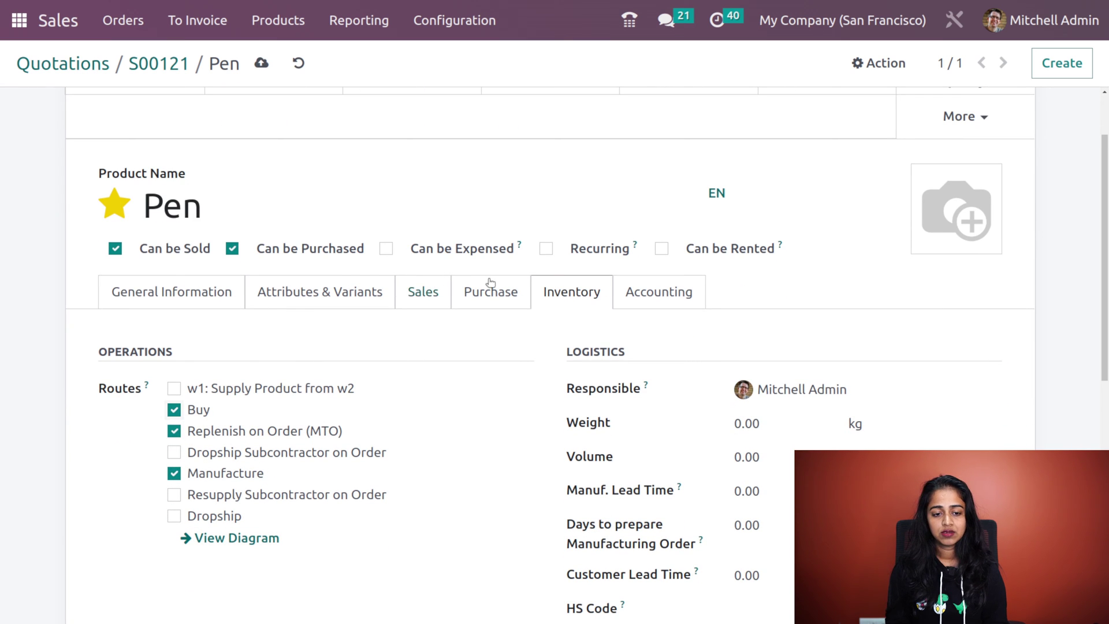
Add a vendor to the Pen product's purchase settings with a price of 50 USD and save the product
click(490, 295)
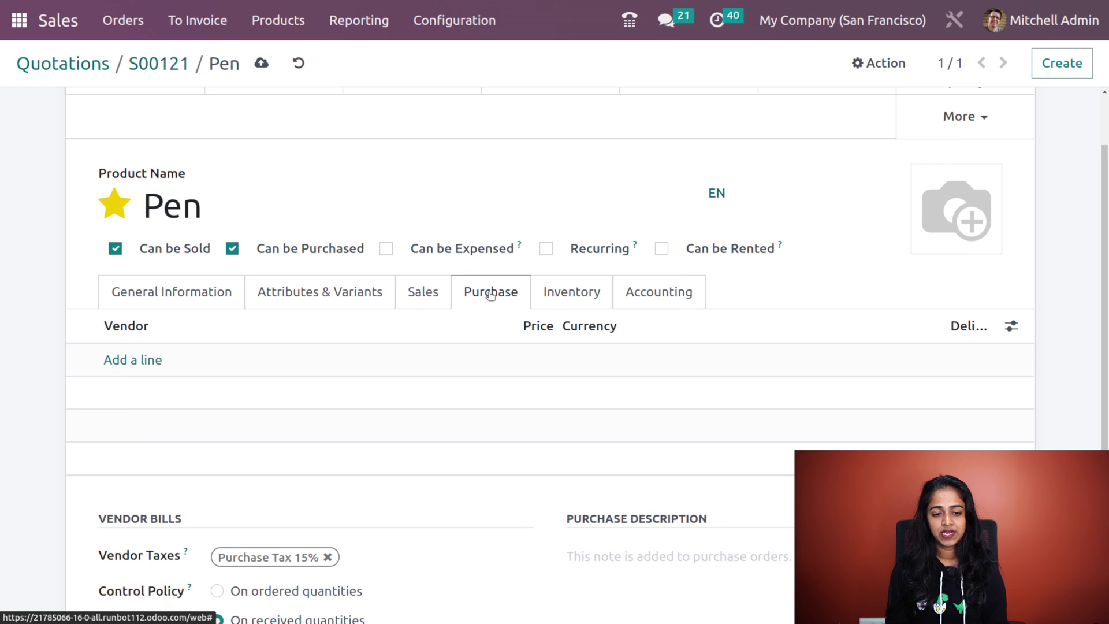
click(125, 360)
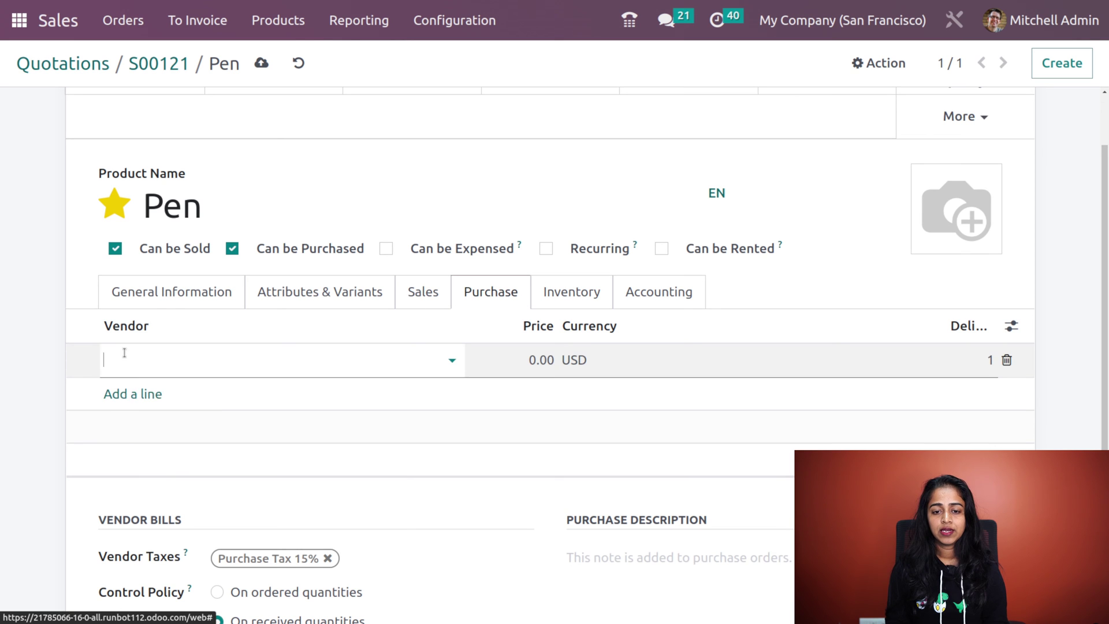
click(124, 352)
key(Escape)
key(Down)
key(Return)
click(541, 360)
double_click(541, 360)
text(50)
click(862, 252)
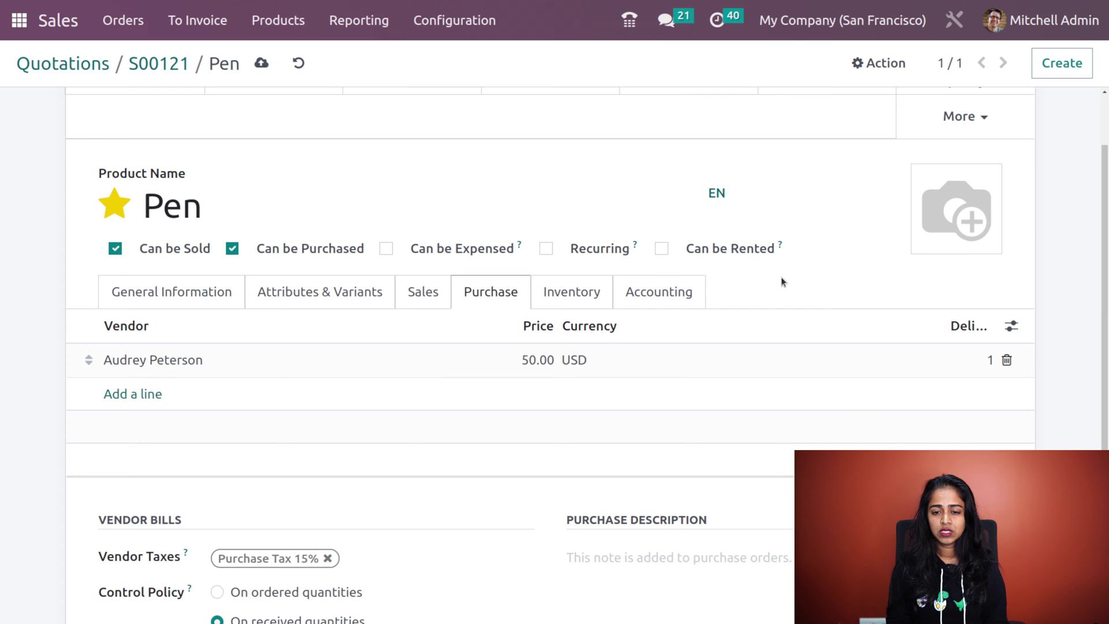
click(263, 65)
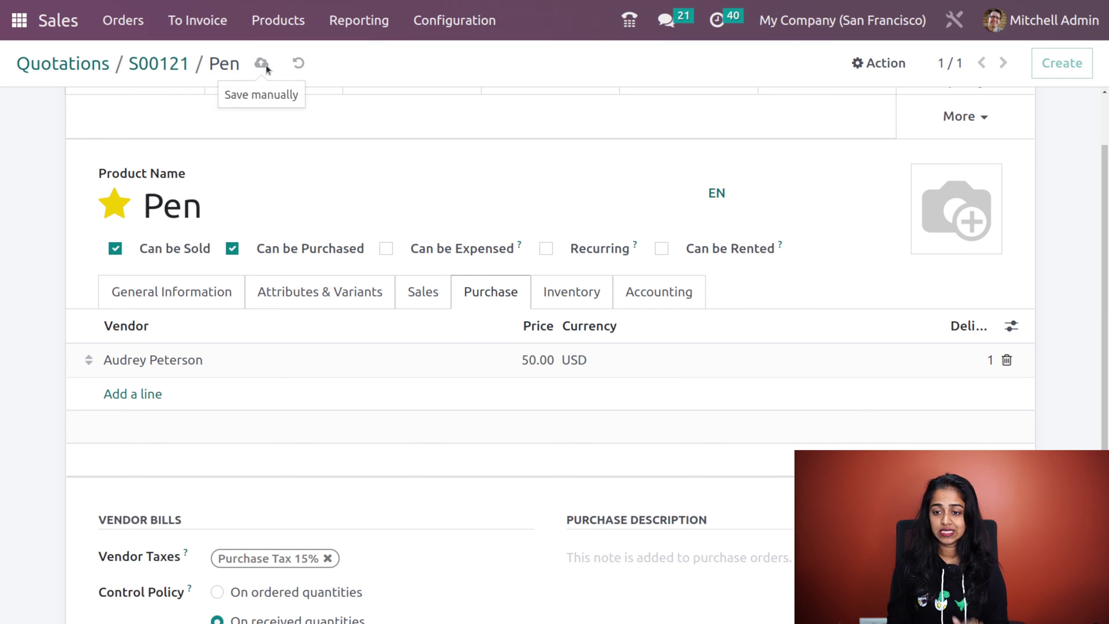
Return to the Pen quotation and confirm it, and validate its delivery with a done quantity of 5
click(167, 65)
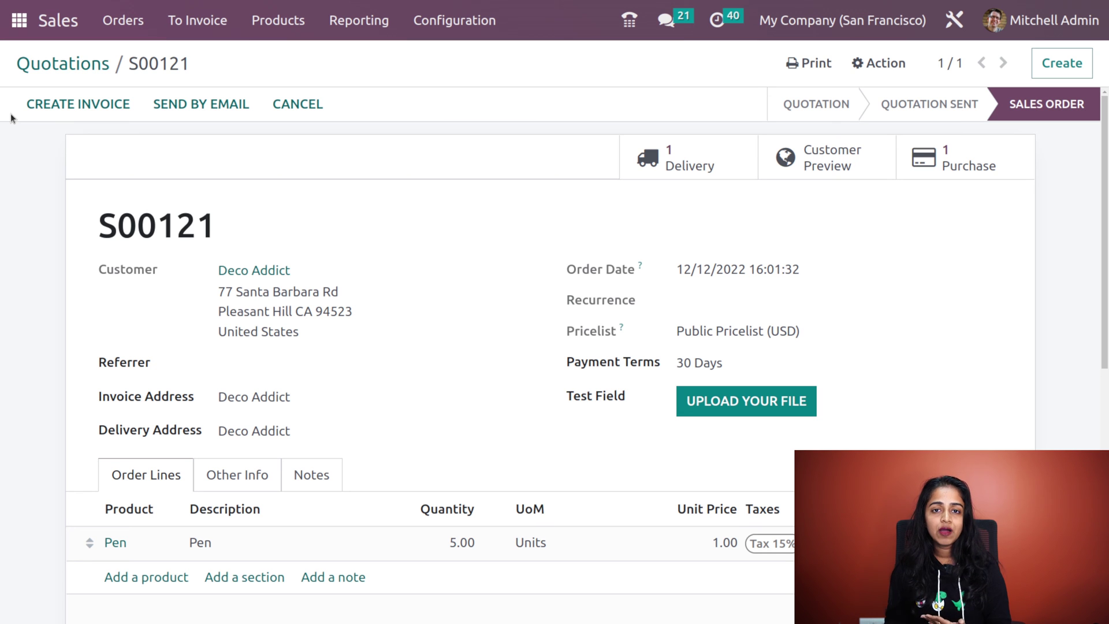
click(705, 170)
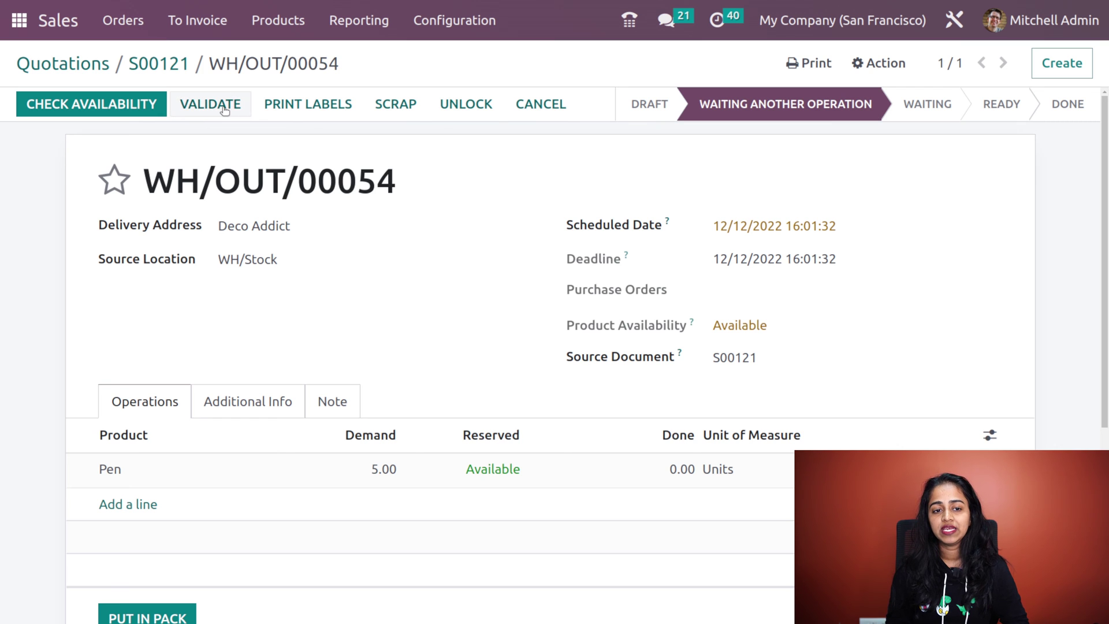
click(672, 475)
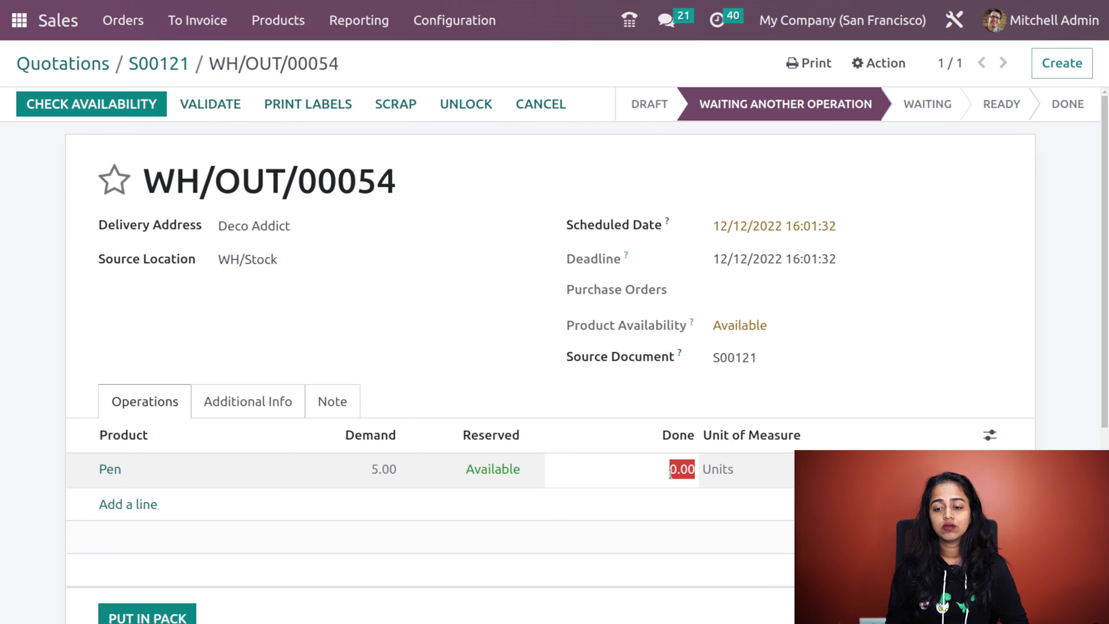
text(5)
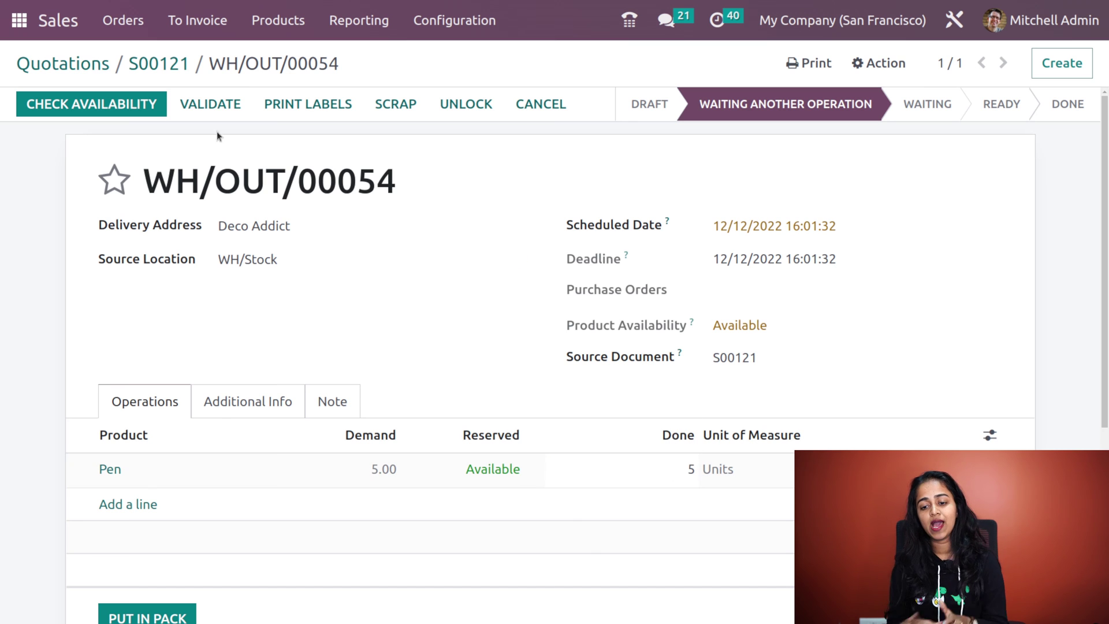
click(210, 104)
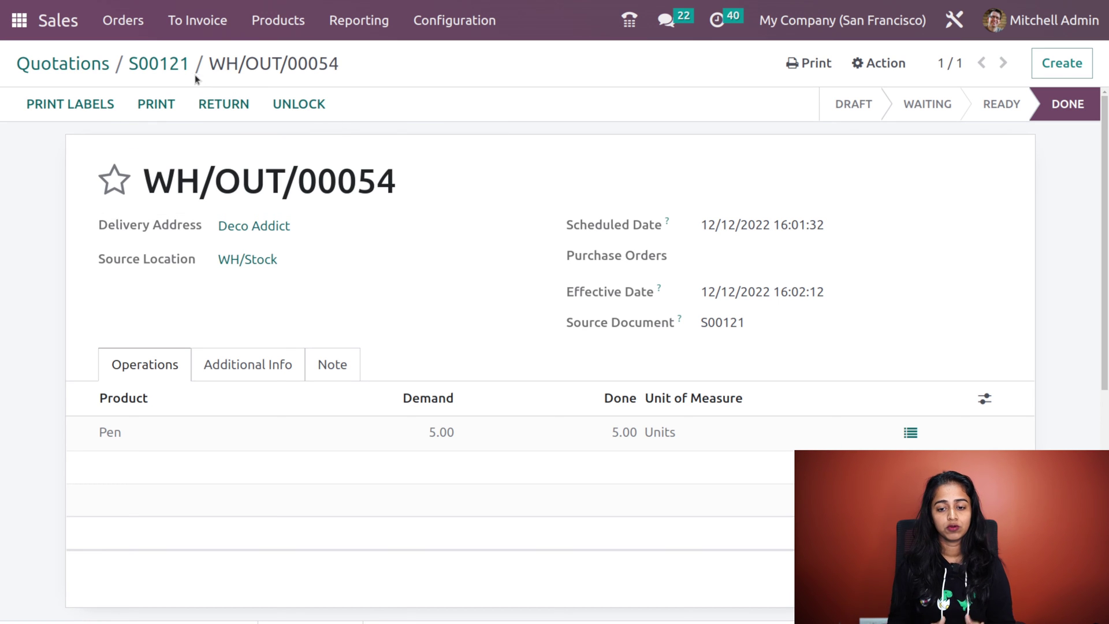
Go back to the Pen sales order, create a regular invoice from it and confirm that invoice
click(168, 64)
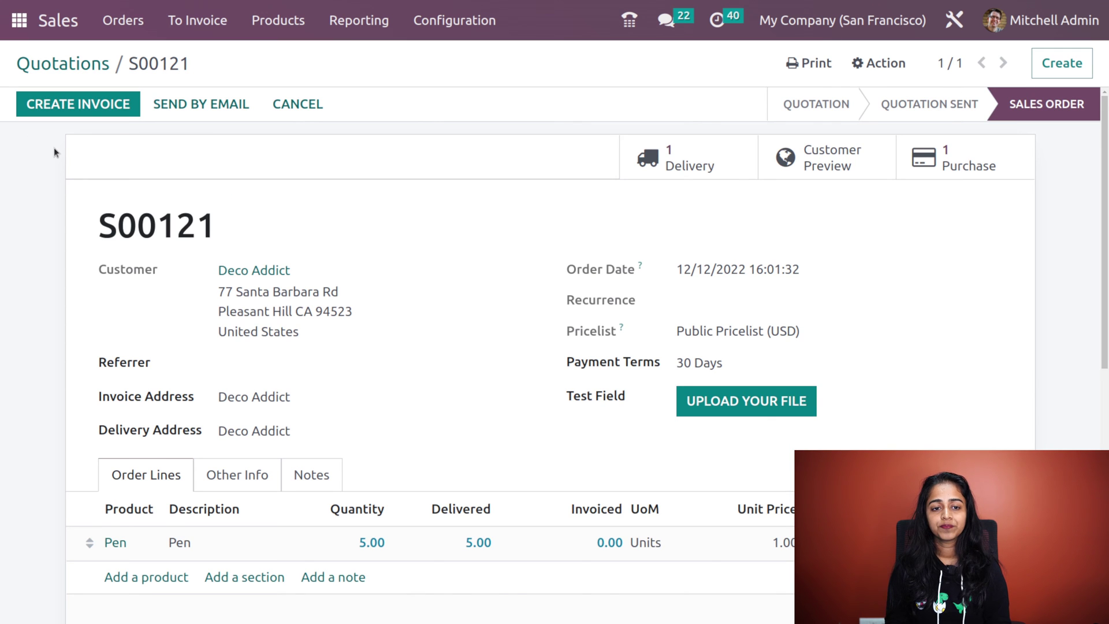
click(101, 105)
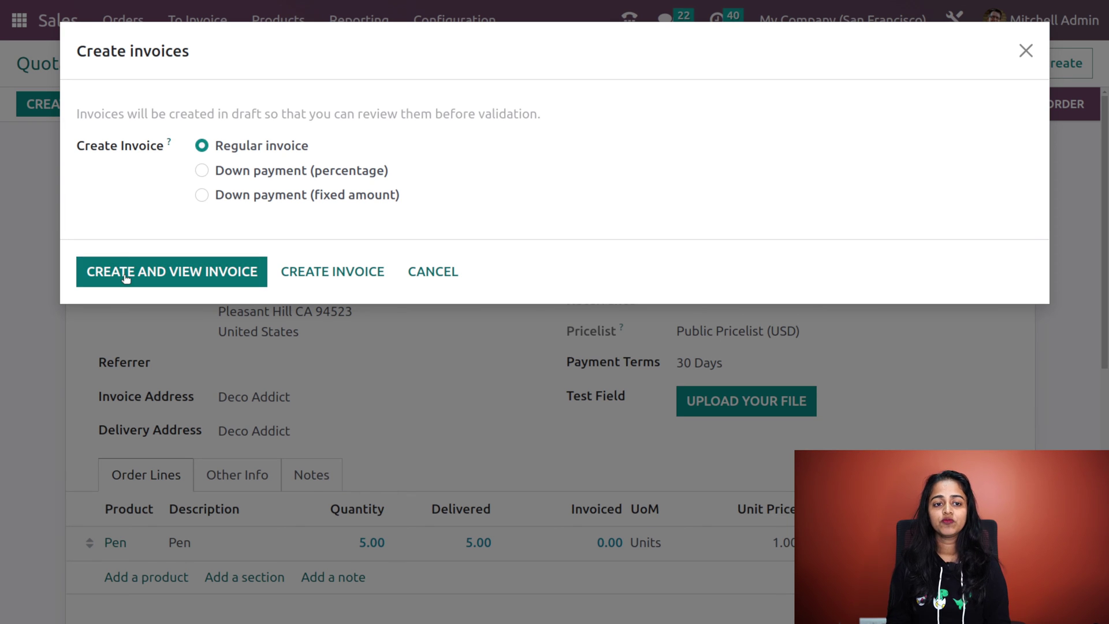
click(125, 278)
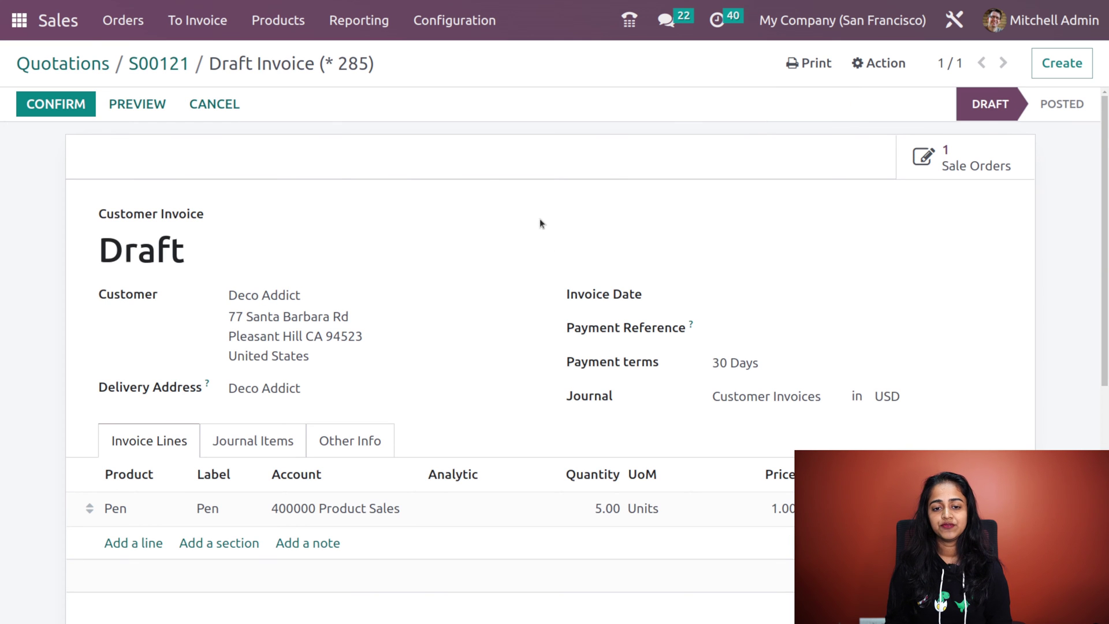
click(51, 105)
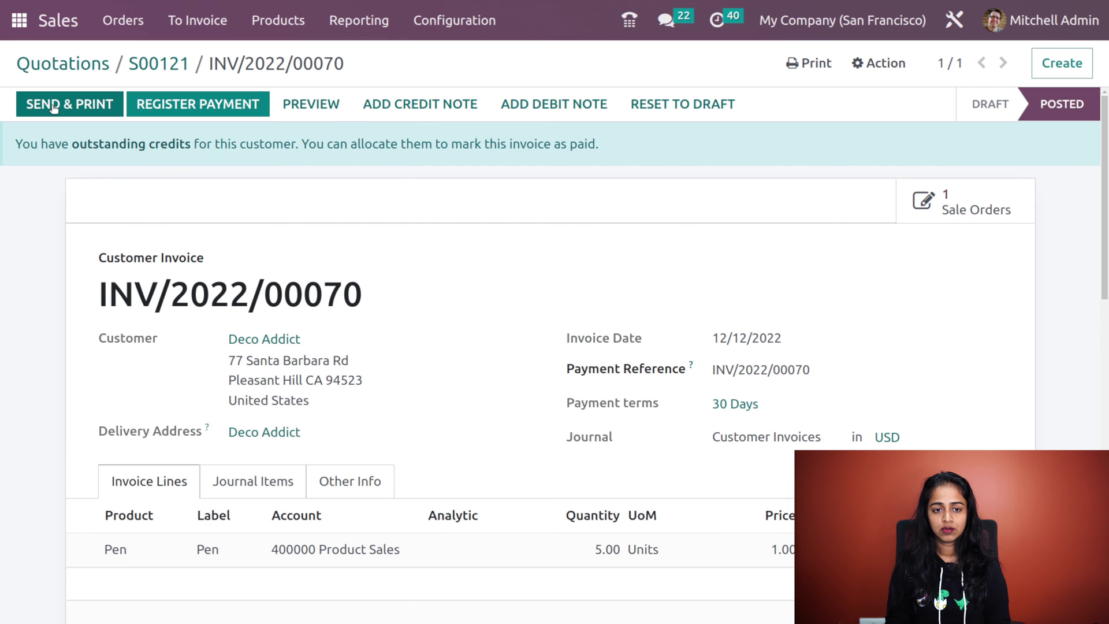
Register the payment for the Pen invoice and return to its sales order
click(220, 102)
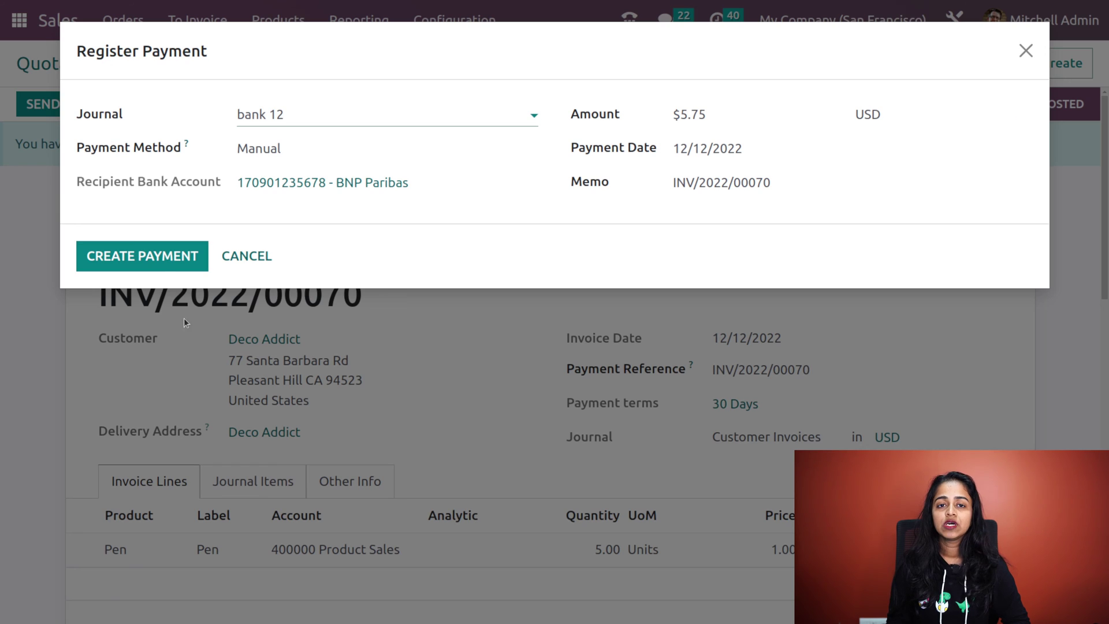
click(162, 268)
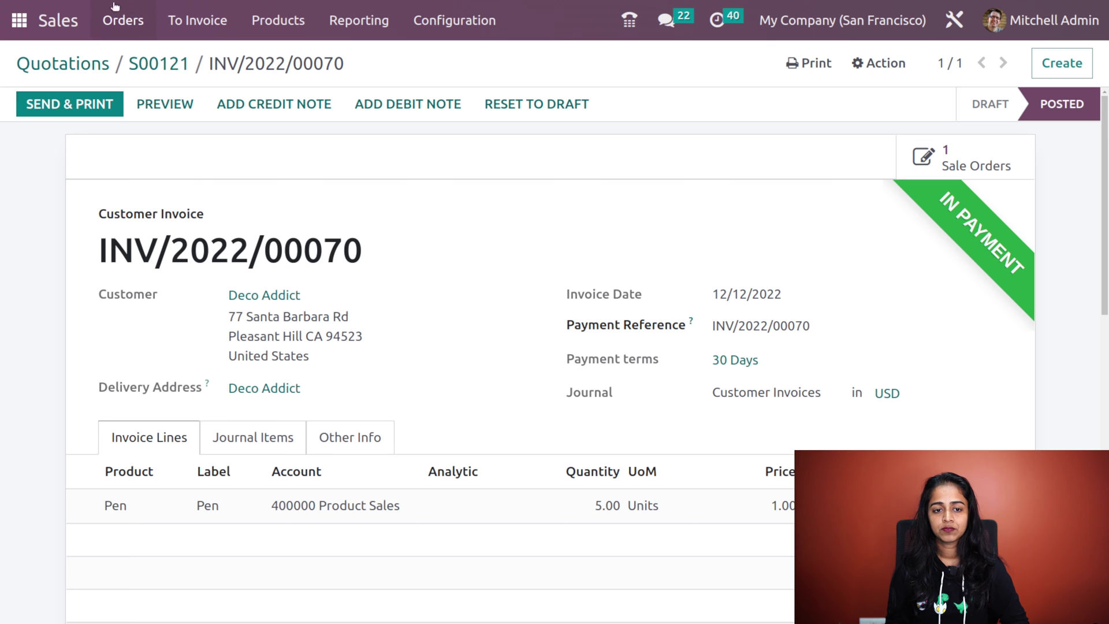
click(168, 60)
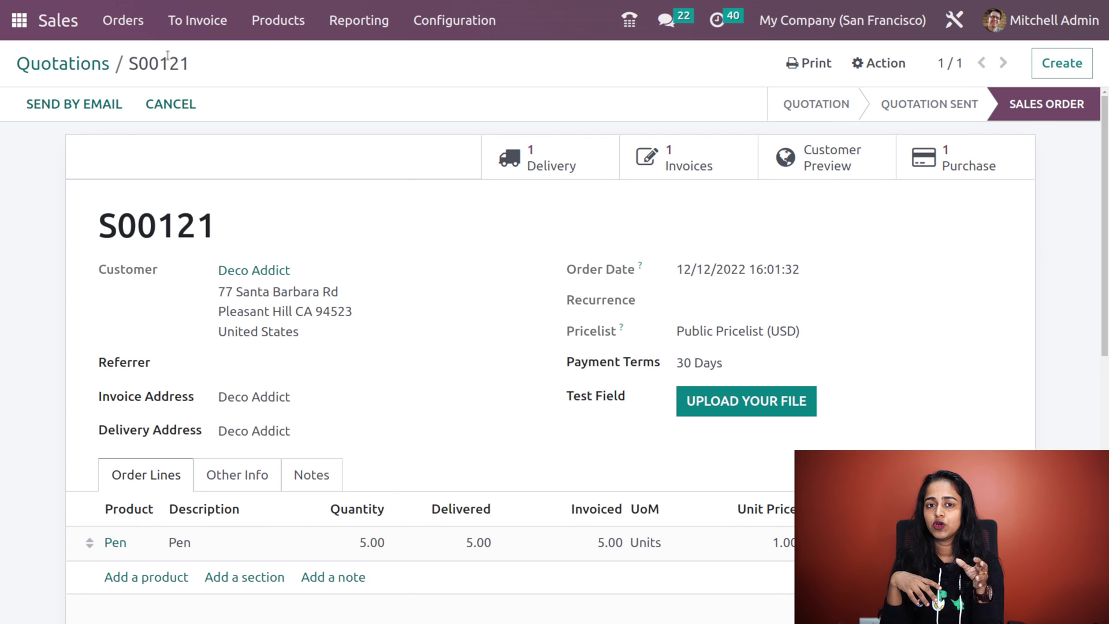
Create a new quotation with Deco Addict as the customer
click(35, 67)
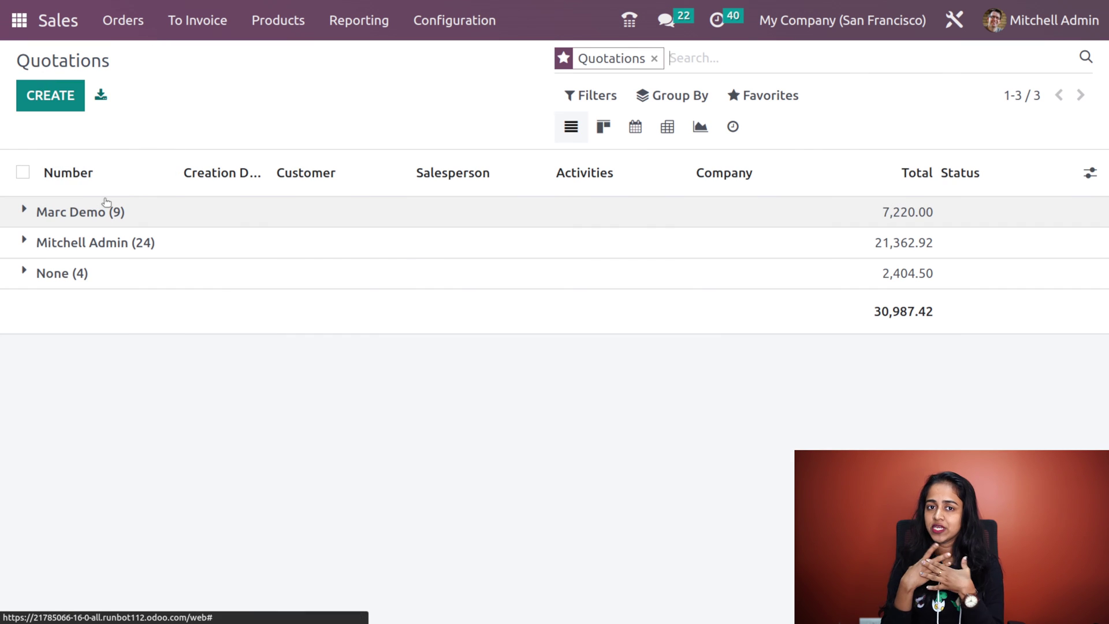
click(50, 96)
click(259, 269)
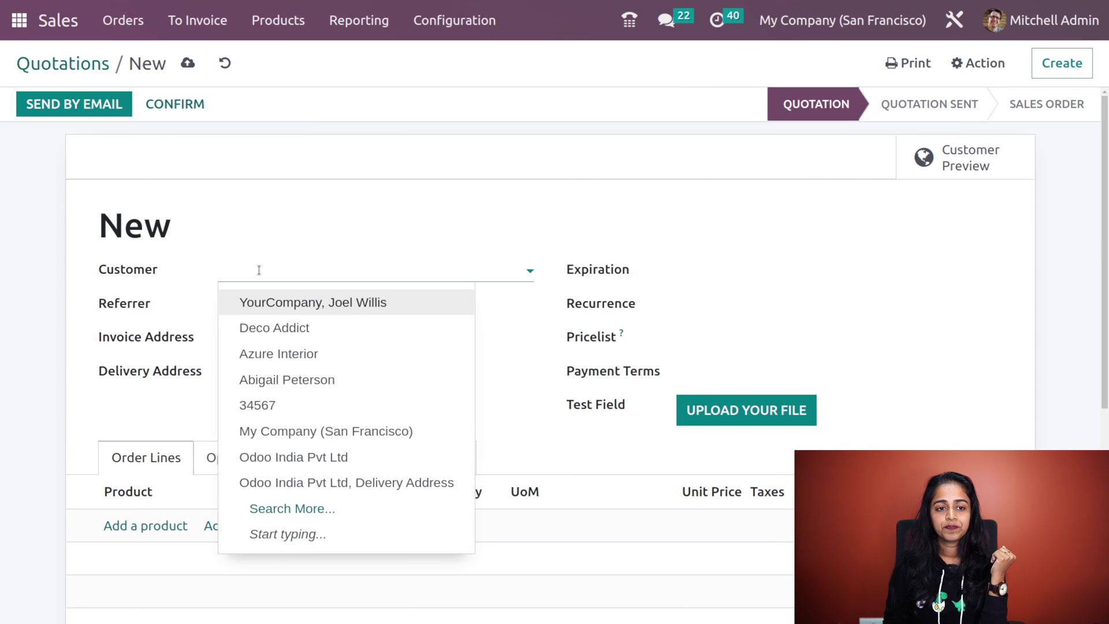
click(273, 329)
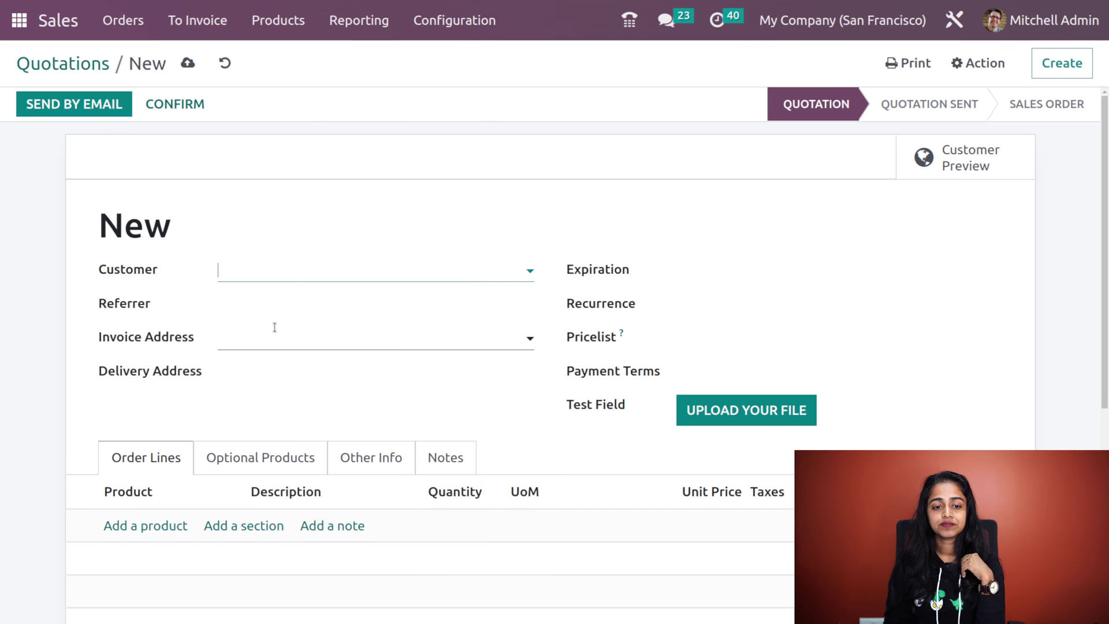
Add the Pen and Bag products as two order lines on the new quotation
click(141, 542)
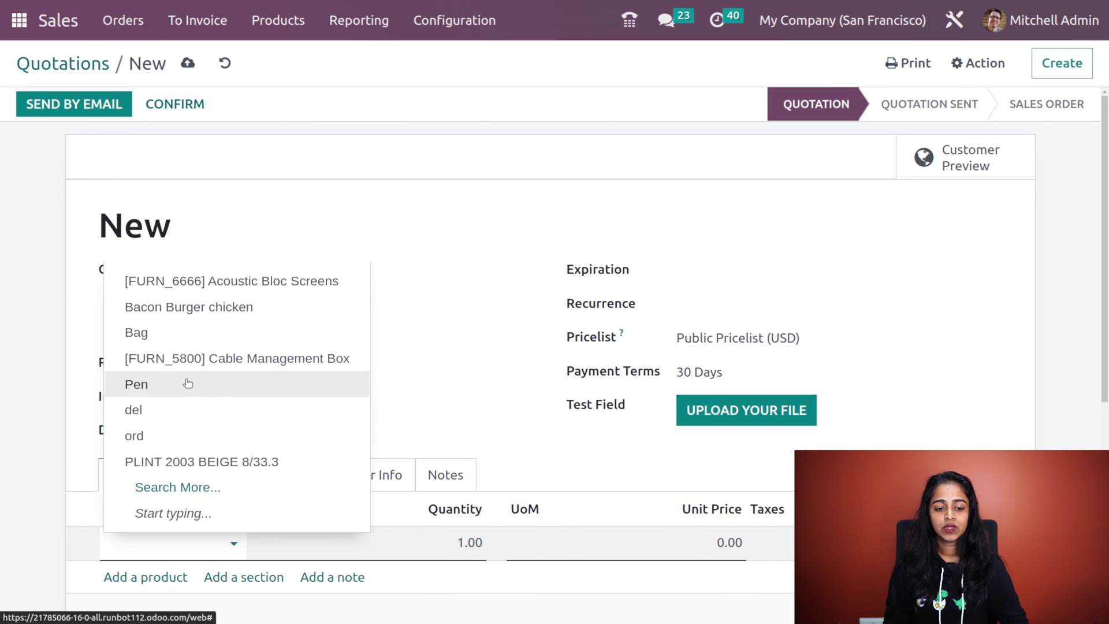
click(186, 383)
scroll(168, 516, down, 5)
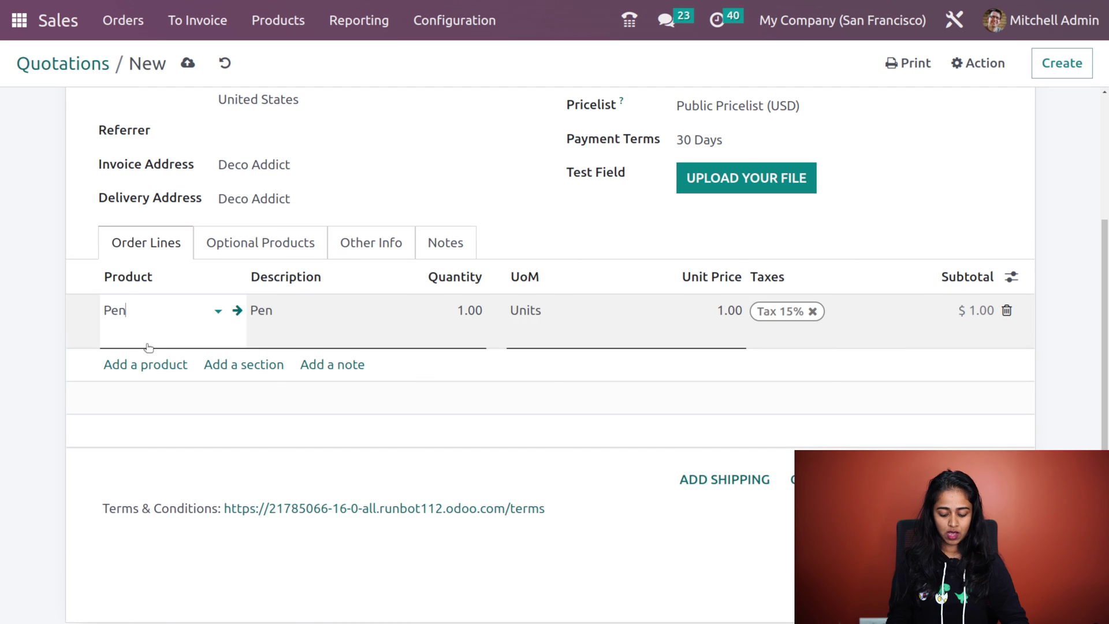
click(153, 366)
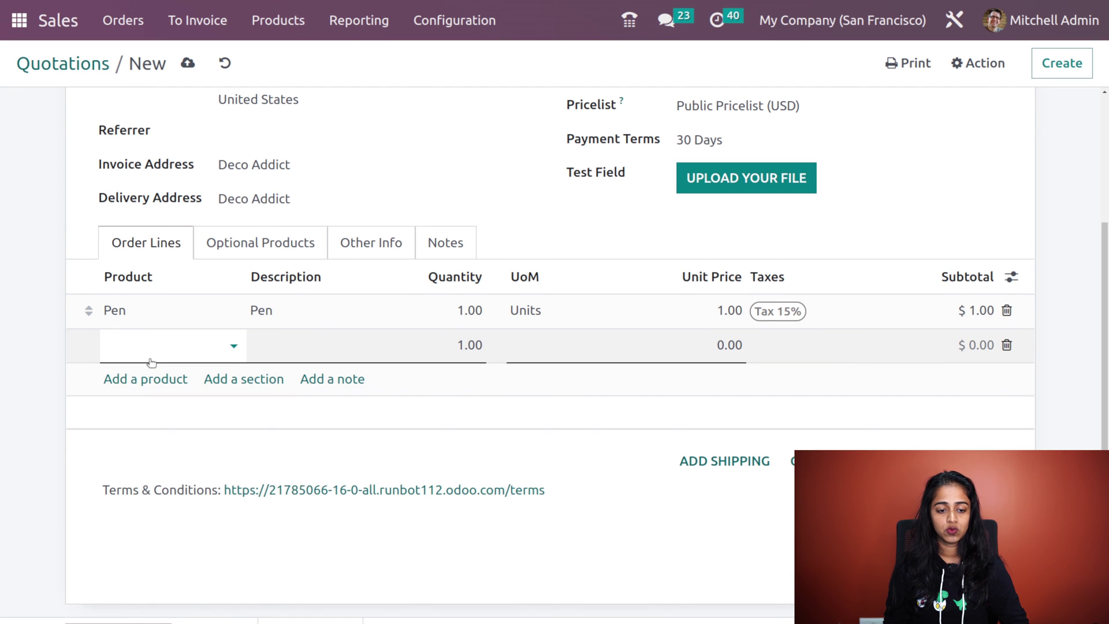
click(150, 346)
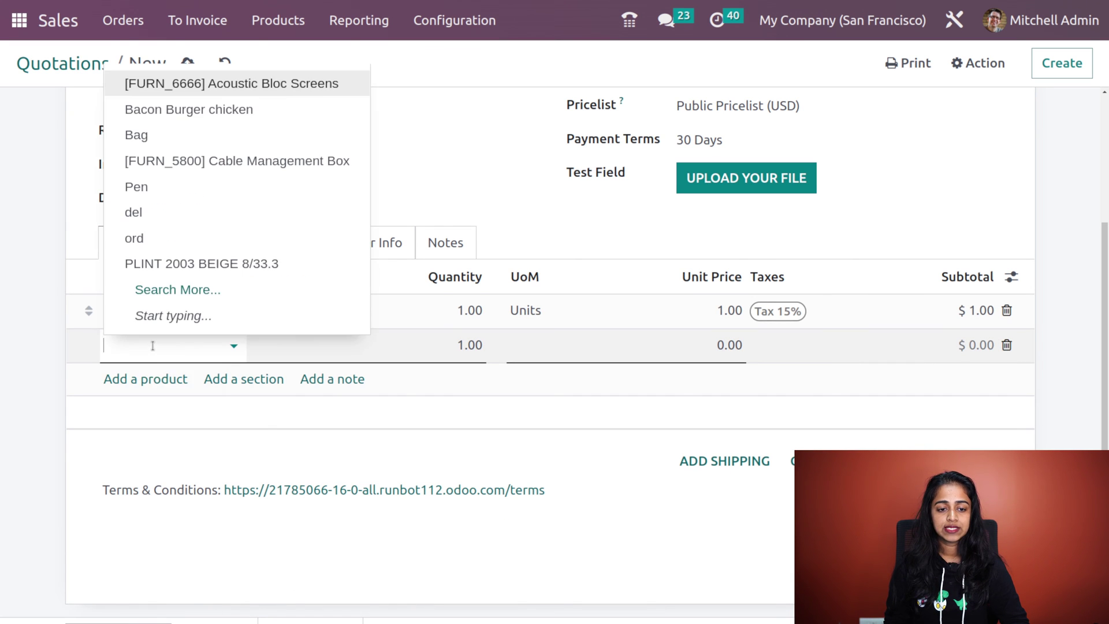
click(194, 136)
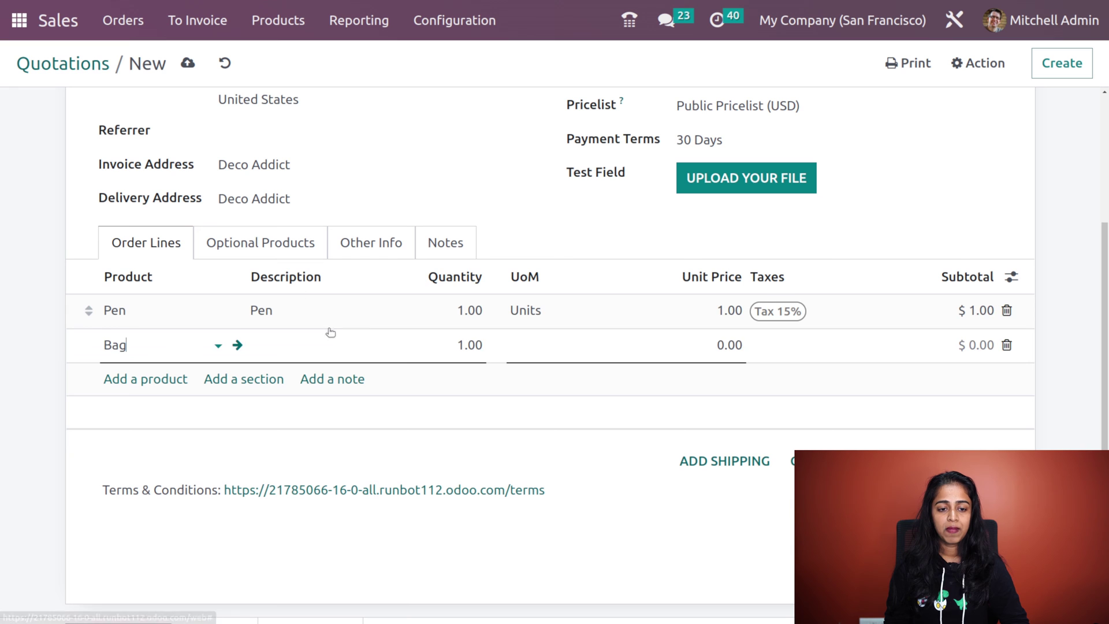
Set the ordered quantities to 10 for the Pen and 15 for the Bag, and confirm the quotation
click(462, 312)
text(10)
click(475, 365)
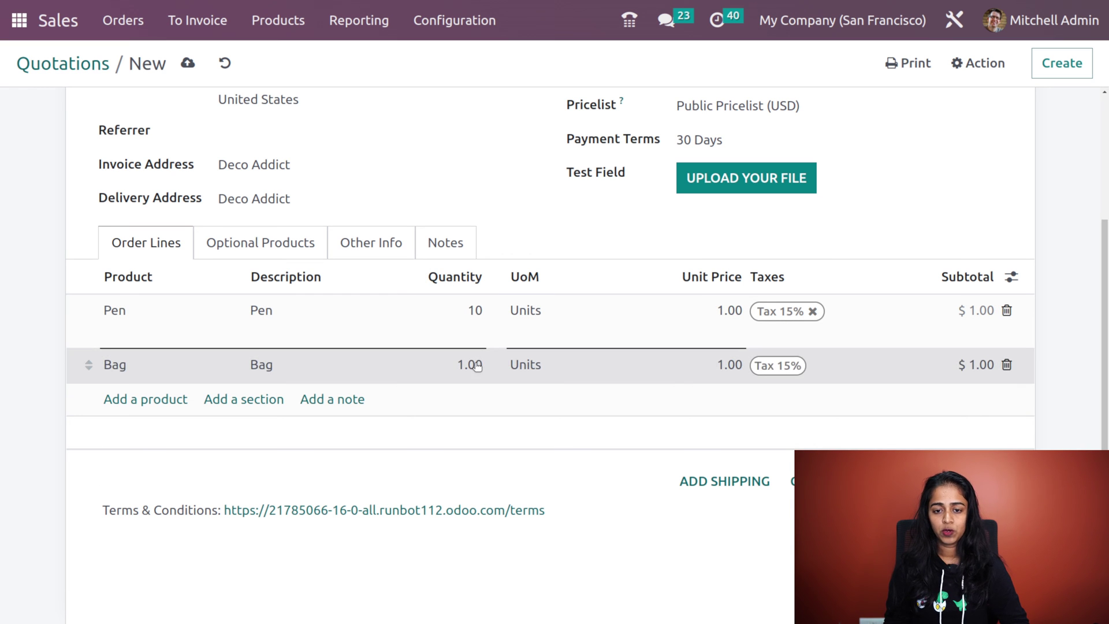
click(476, 366)
text(15)
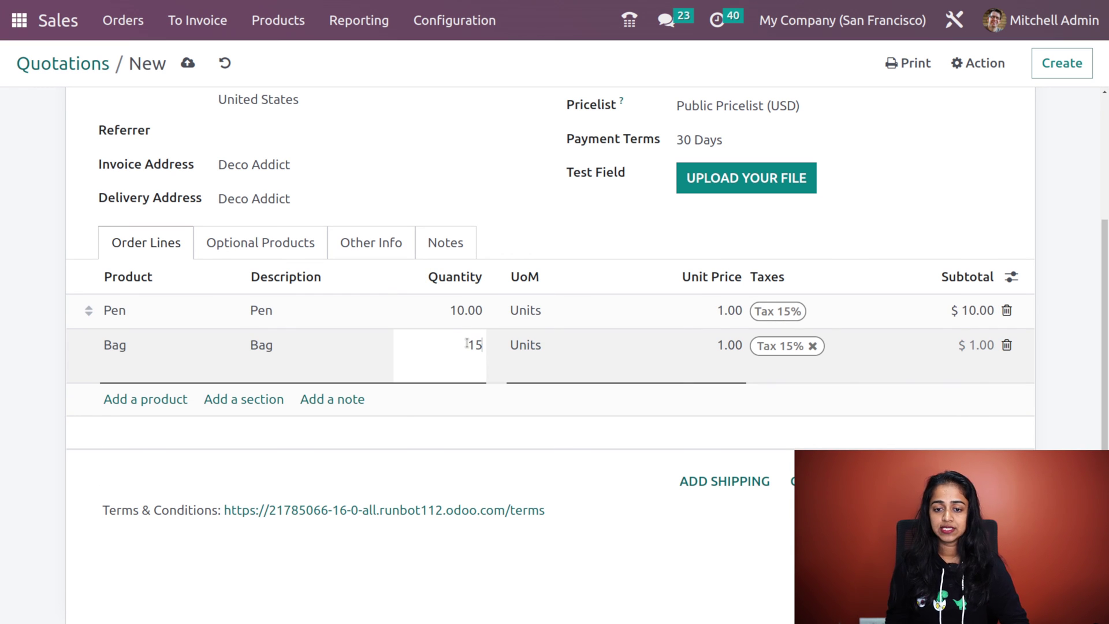
click(562, 174)
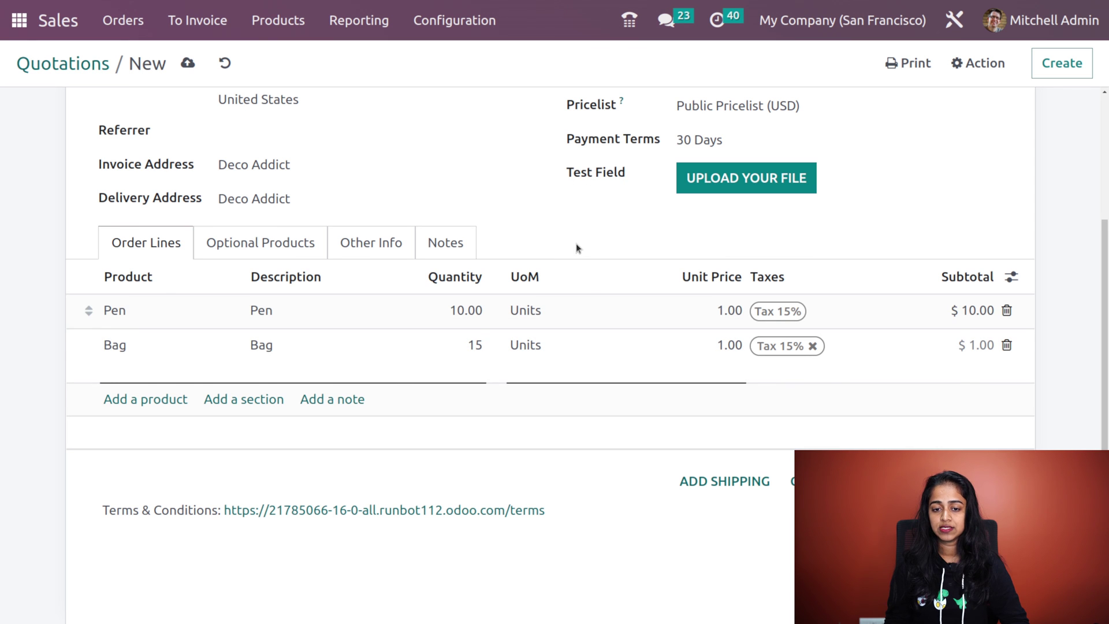
scroll(510, 337, up, 5)
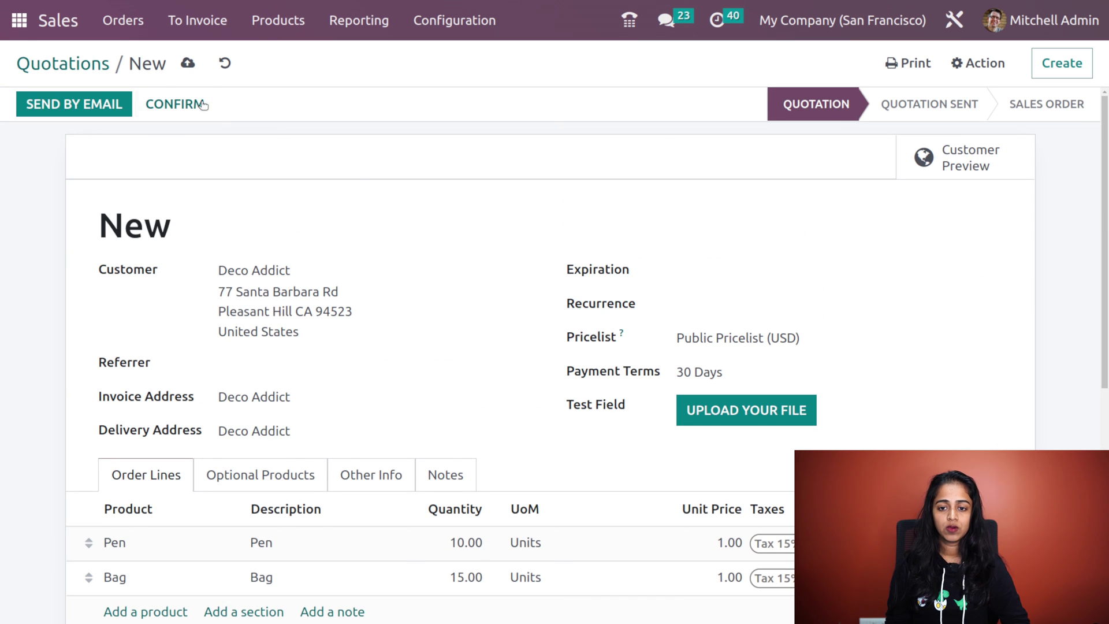
click(181, 102)
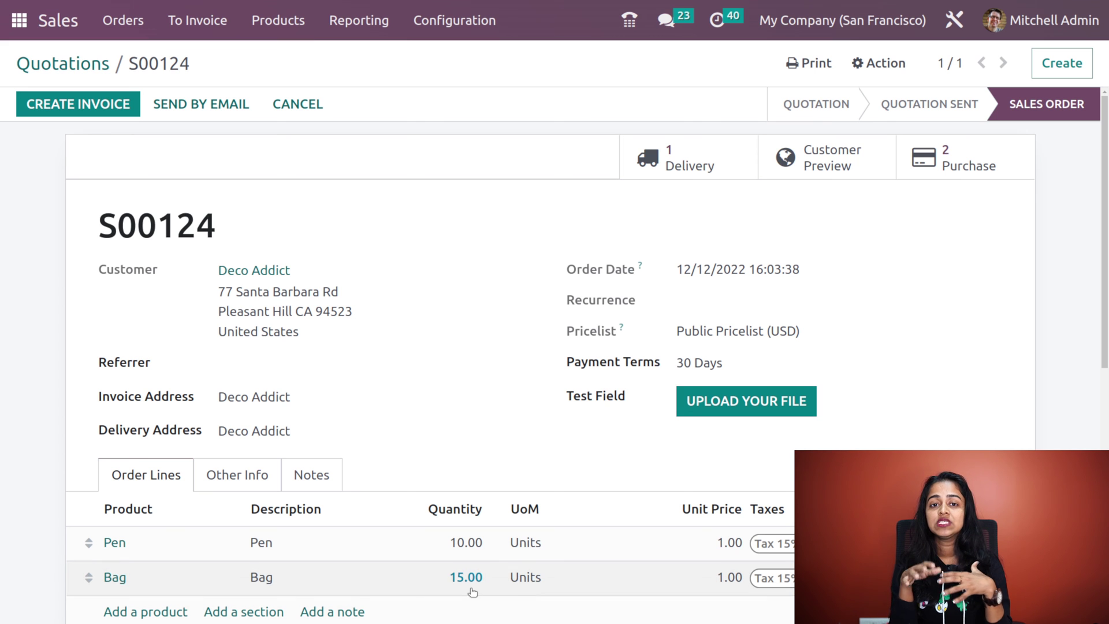
Create a regular invoice from the combined Pen and Bag order and confirm it
click(85, 104)
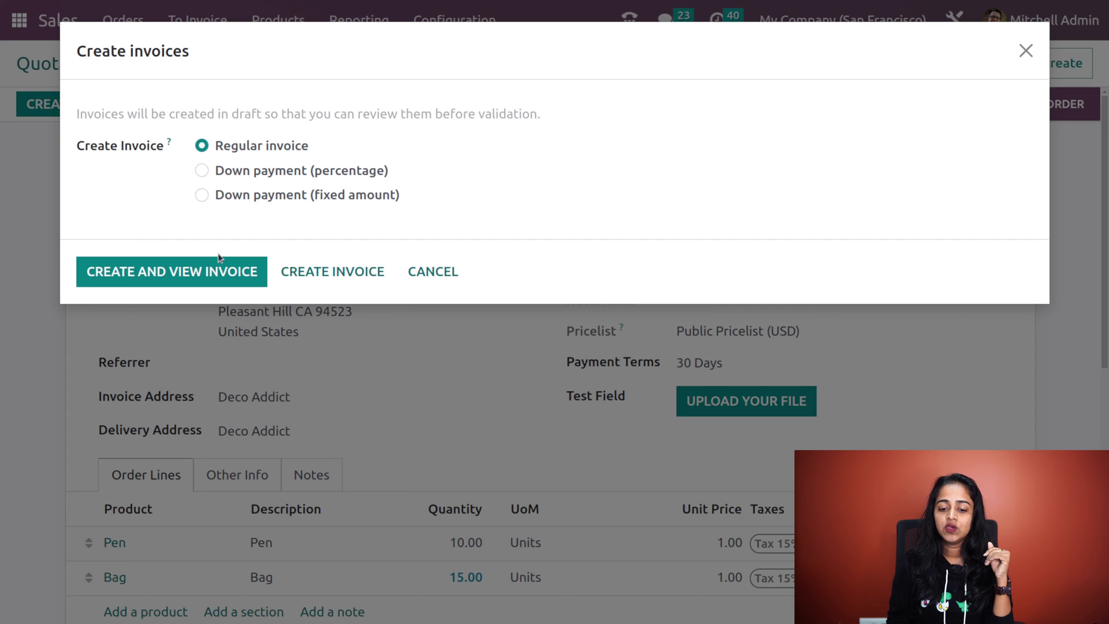
click(199, 286)
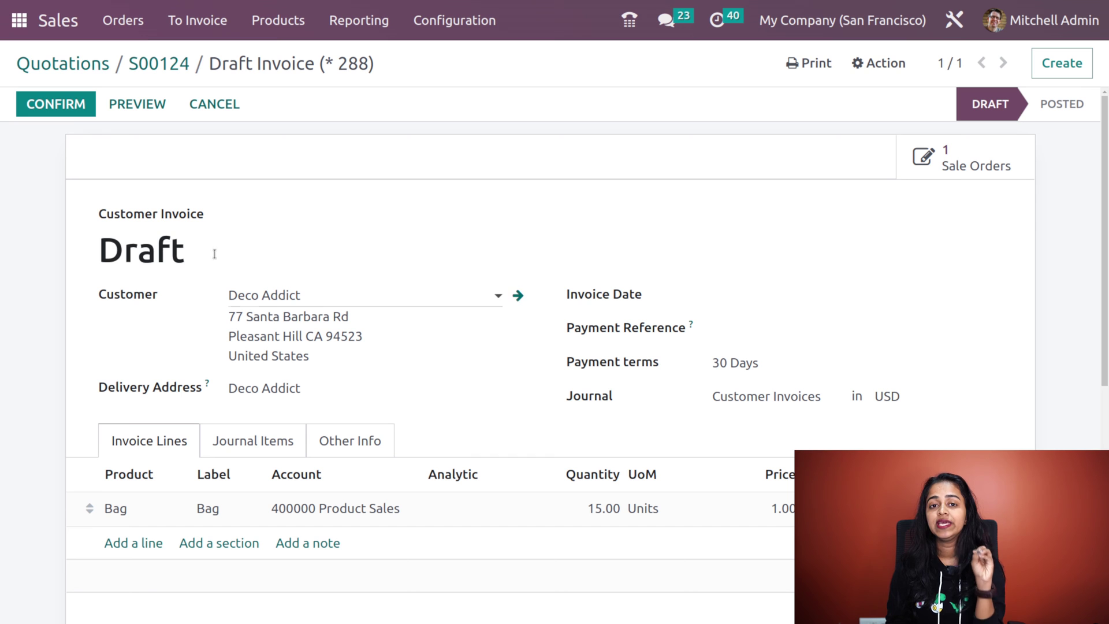
click(72, 109)
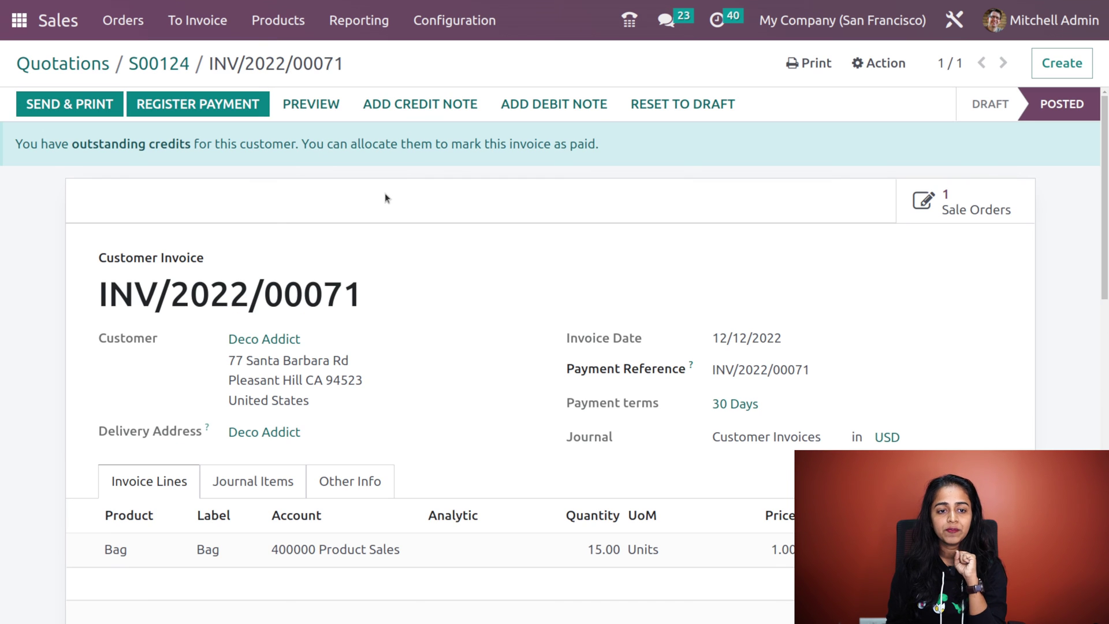
Register the payment for the Bag invoice through the bank 12 journal and return to its sales order
click(172, 102)
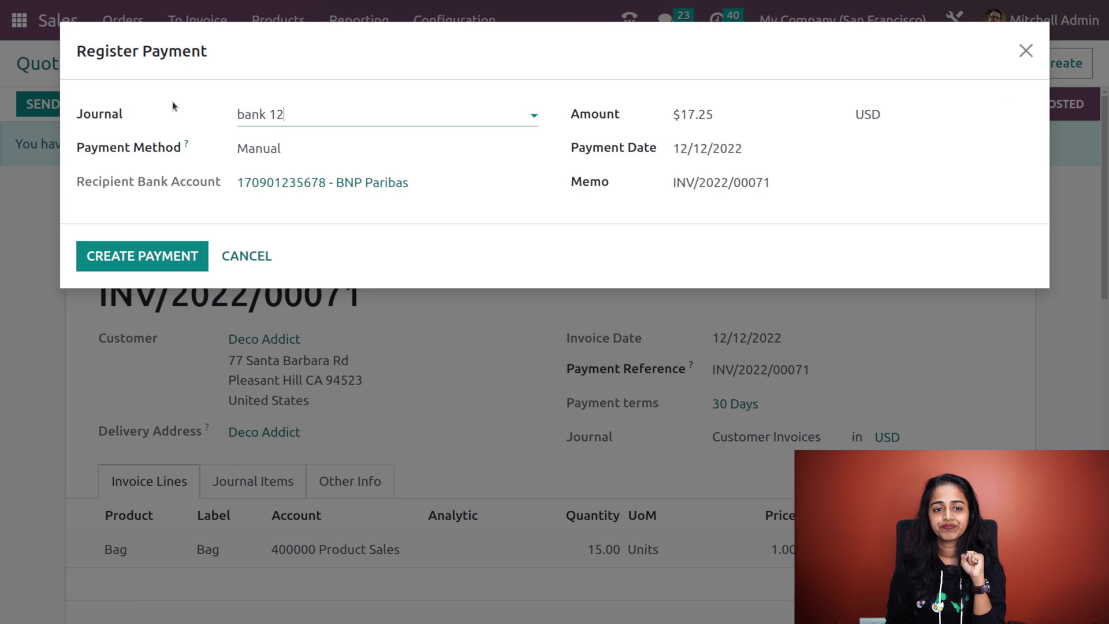
click(114, 264)
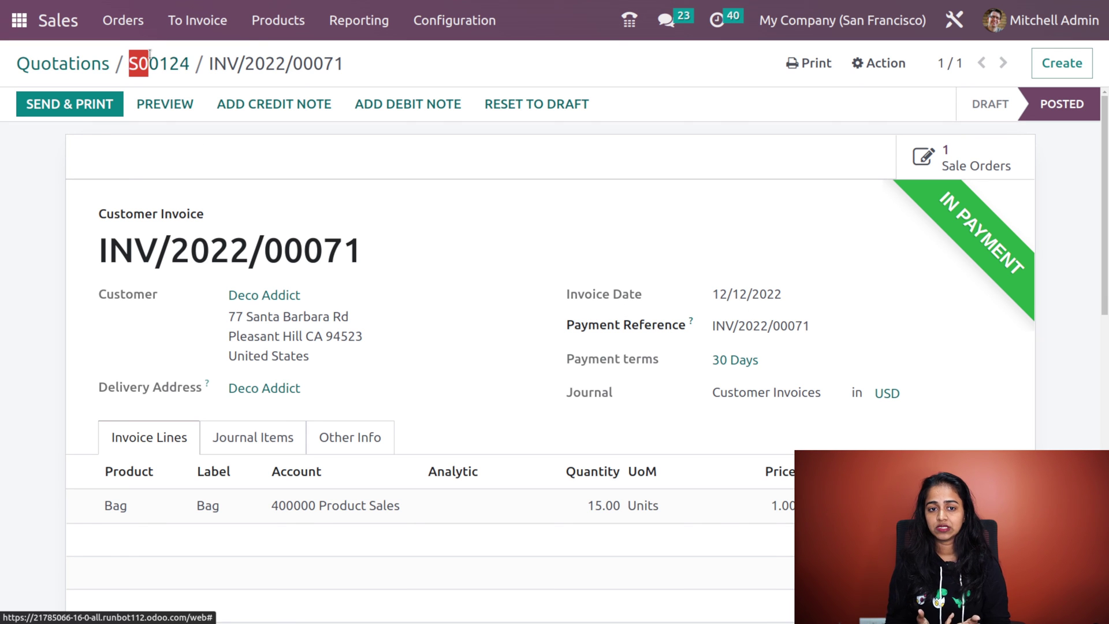
click(184, 65)
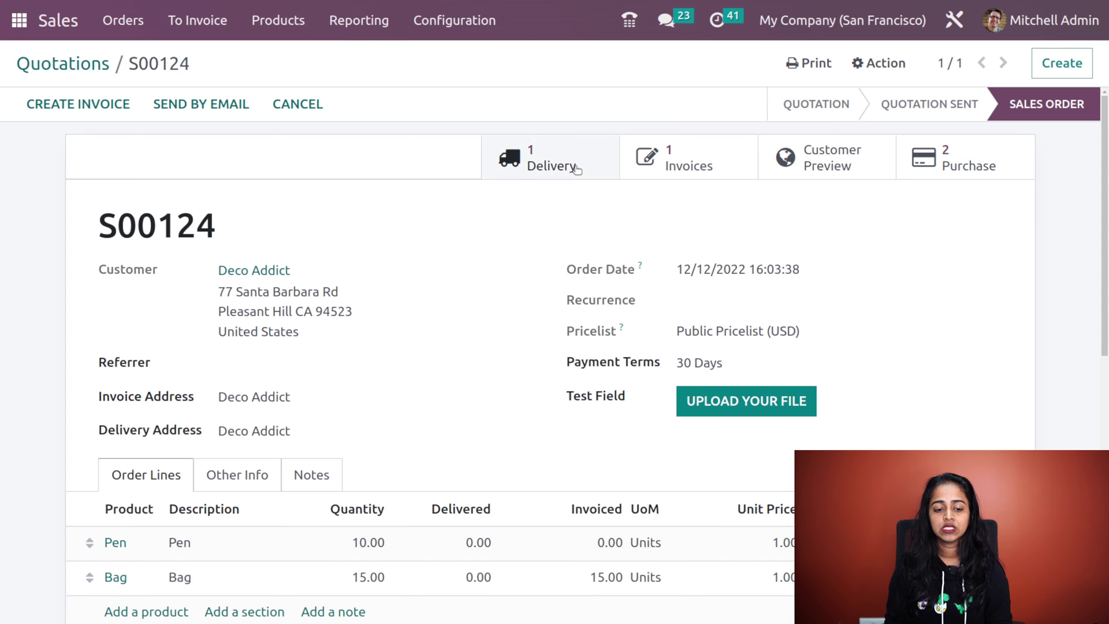
Open the sales order's delivery and try to validate it without entering any done quantities
click(553, 157)
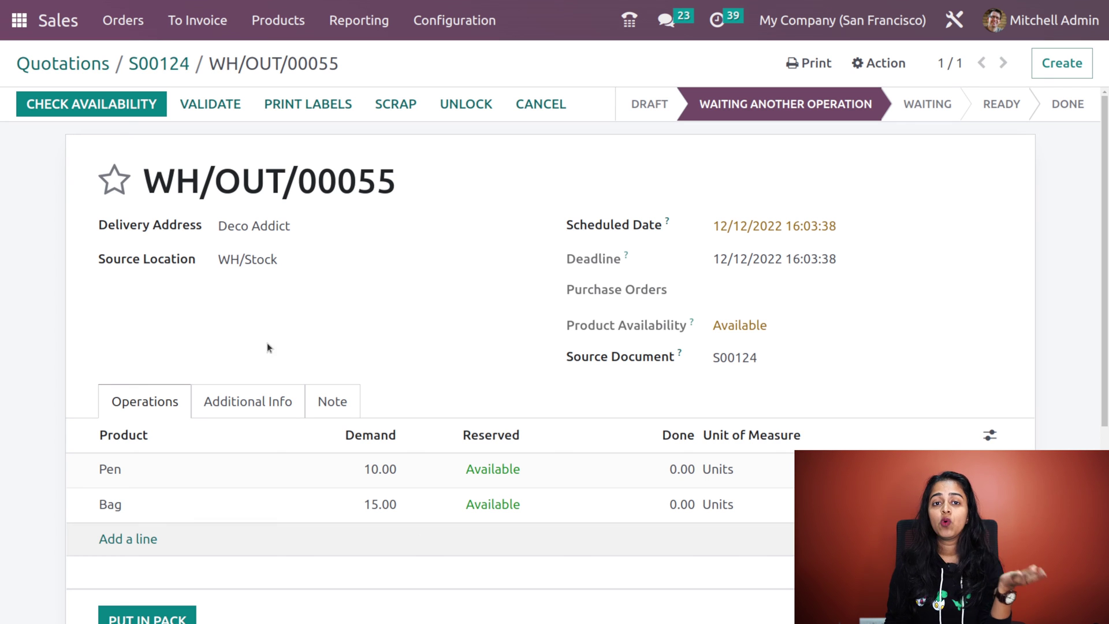
click(164, 71)
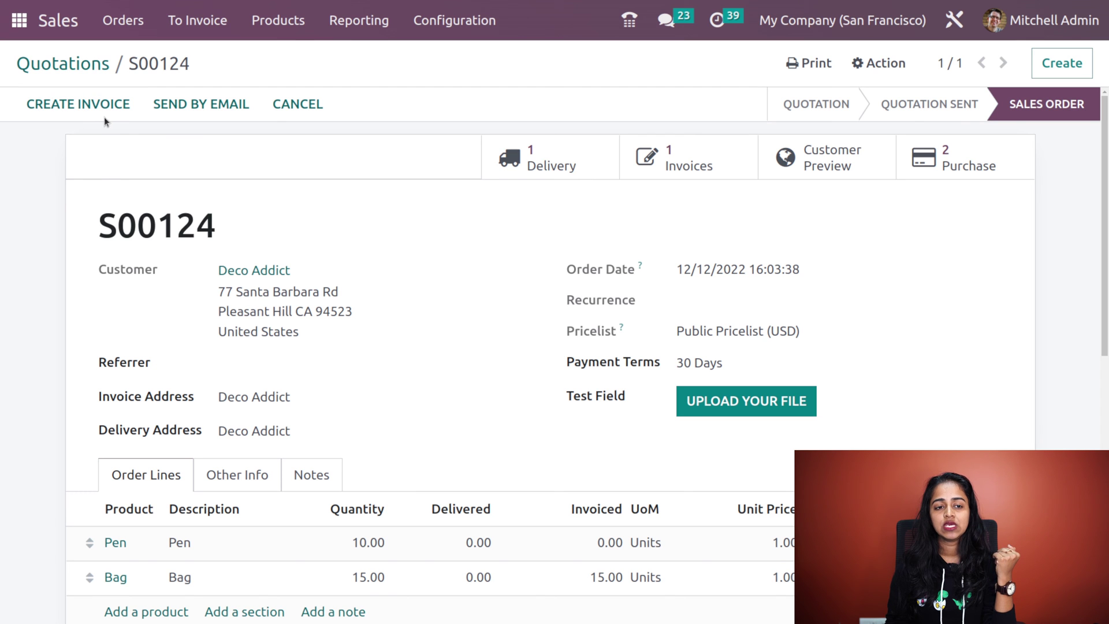
click(543, 173)
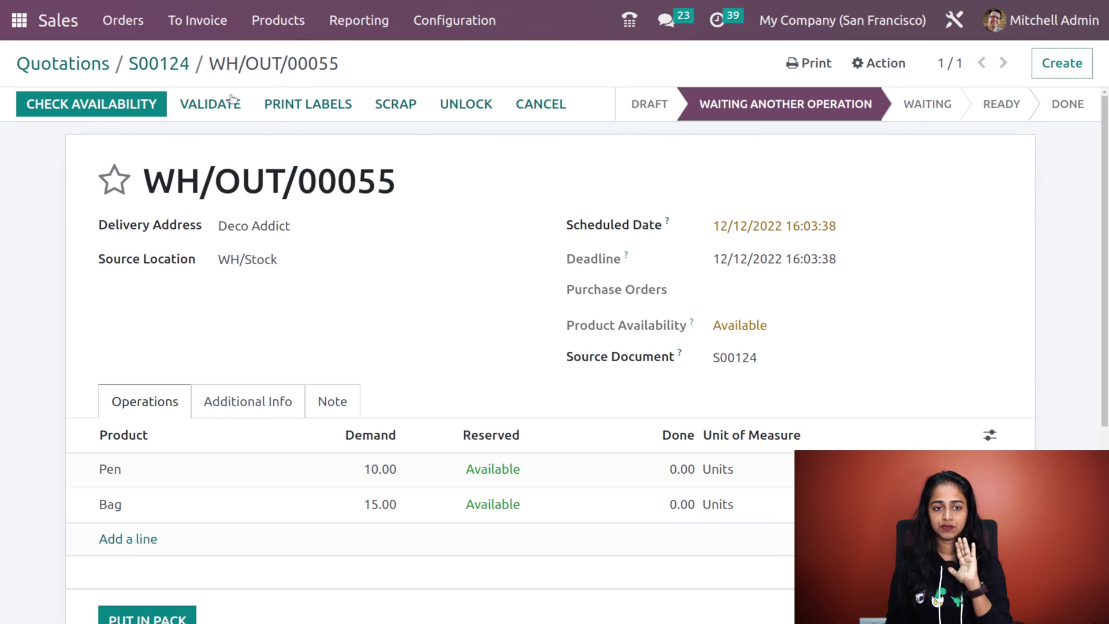
click(197, 103)
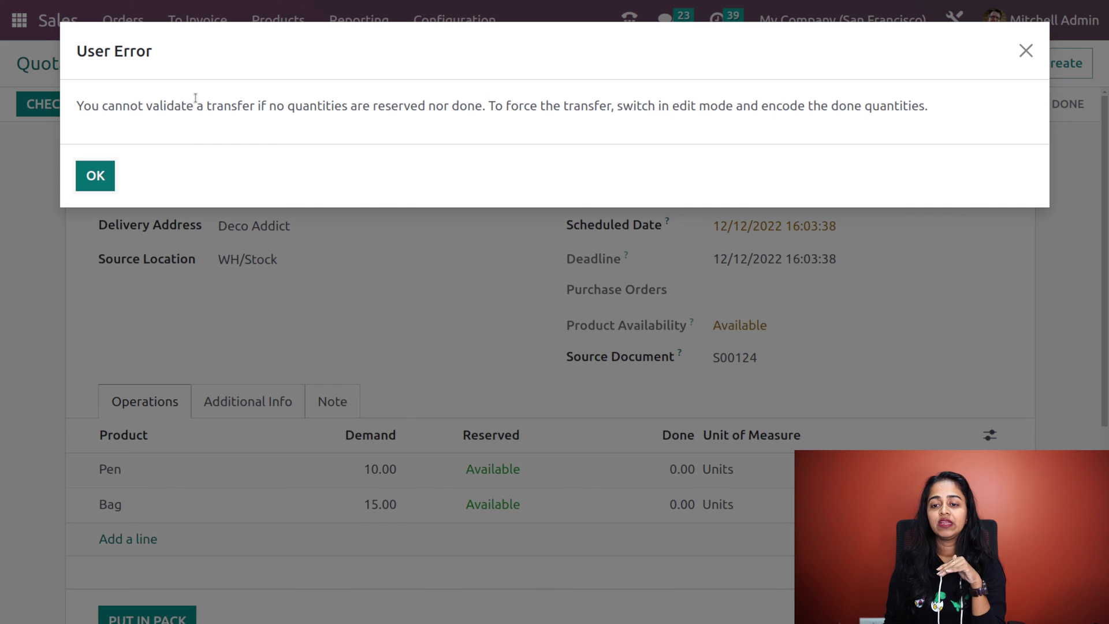
click(92, 183)
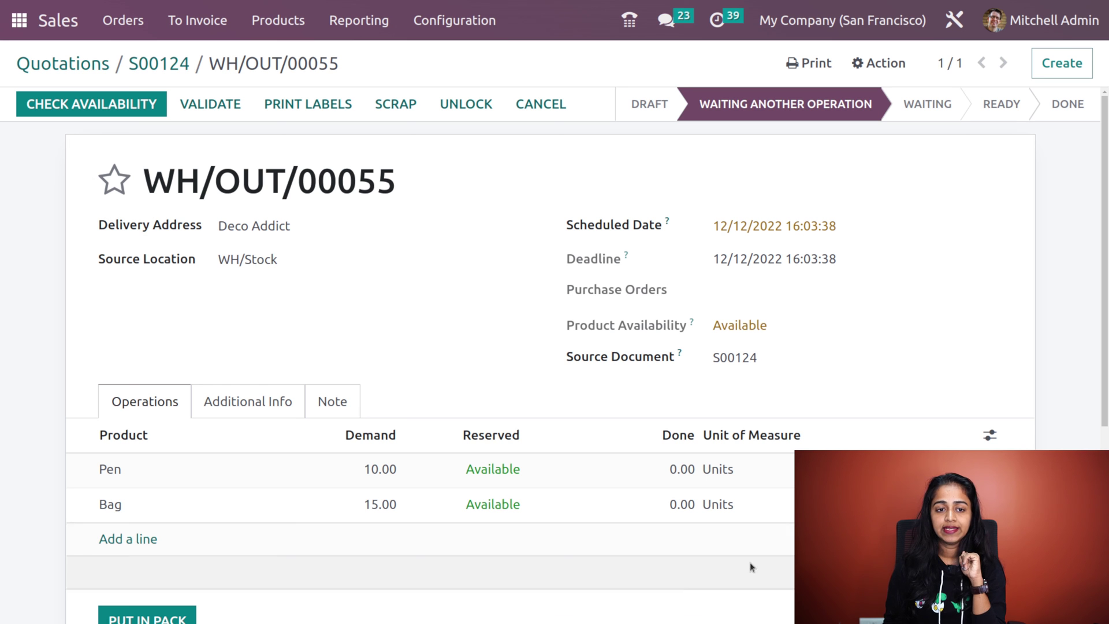
Set the delivery's done quantities to 10 for the Pen and 15 for the Bag, and validate the transfer
click(678, 468)
text(10)
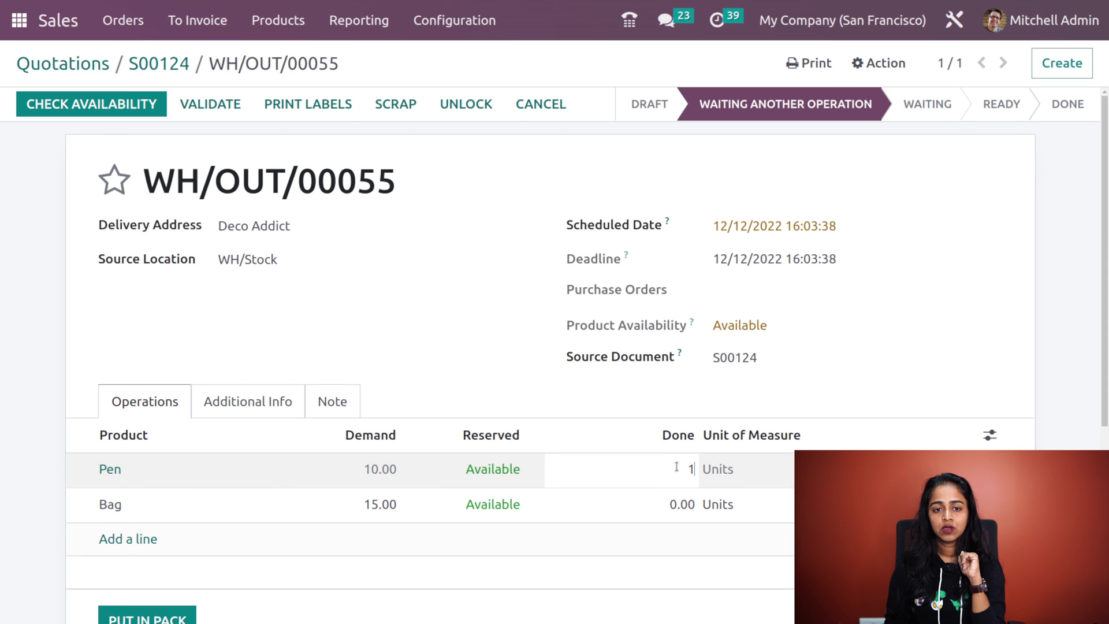
click(670, 505)
text(5)
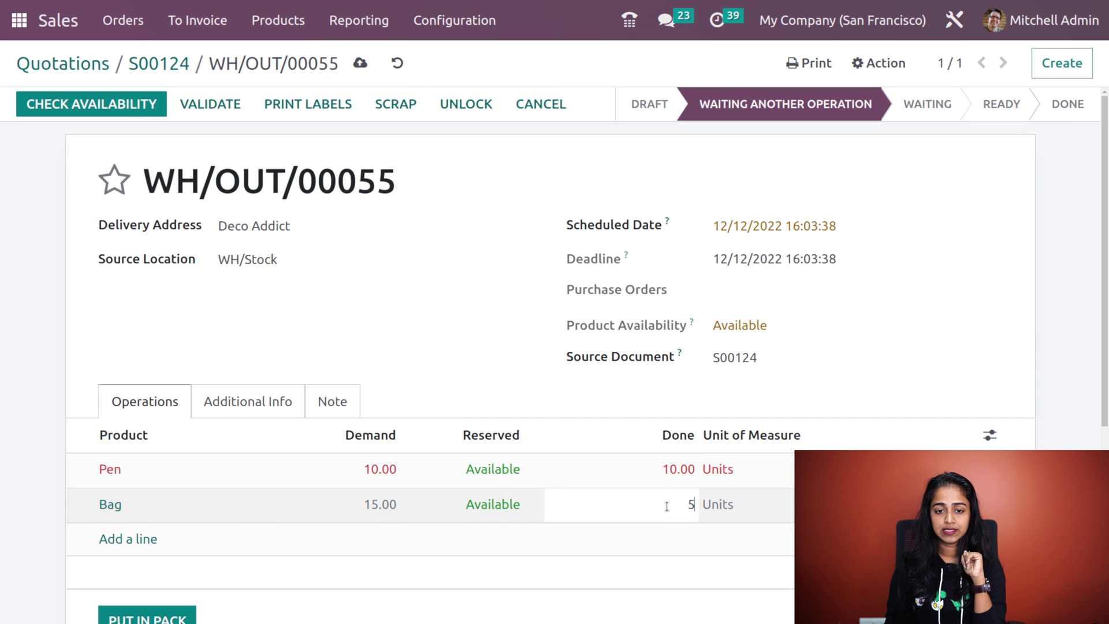
key(BackSpace)
text(15)
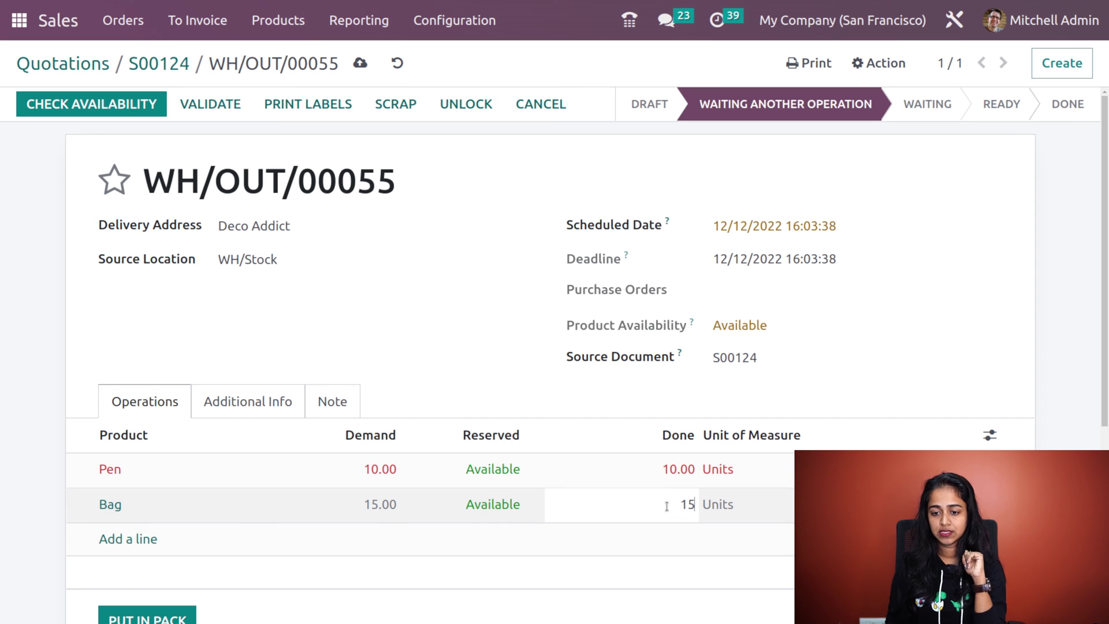
click(622, 414)
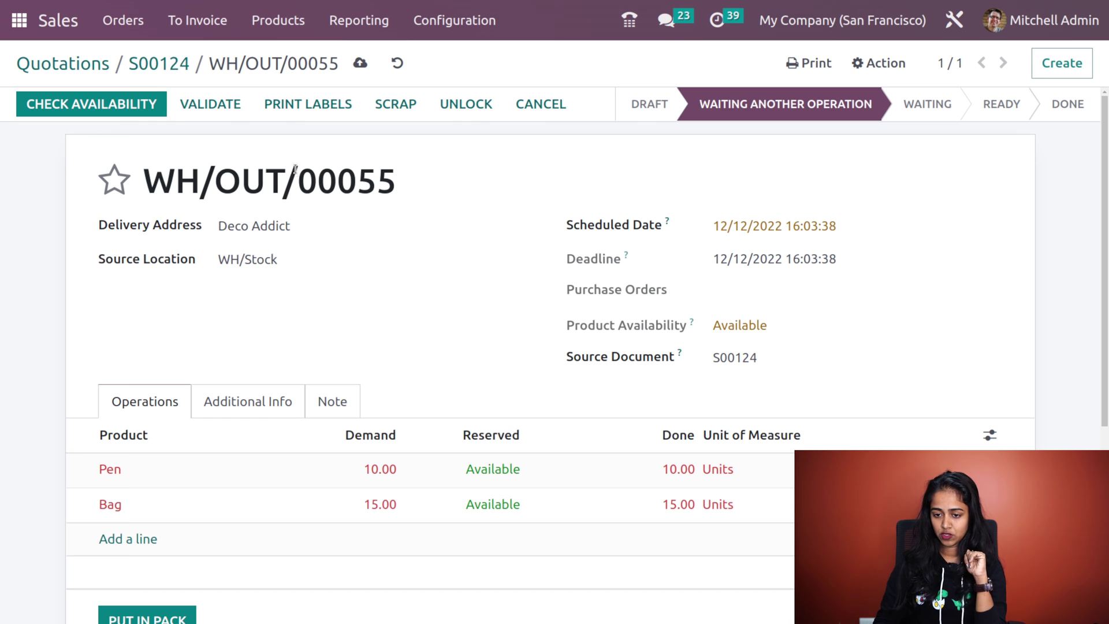
click(209, 103)
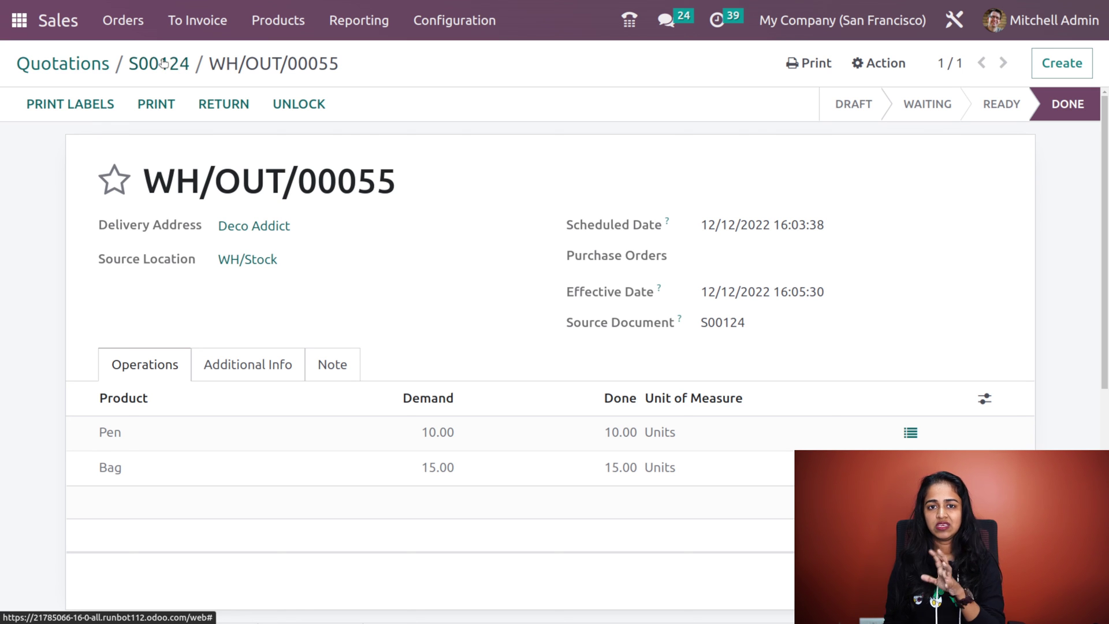
Return to the combined Pen and Bag sales order and start creating another invoice
click(163, 64)
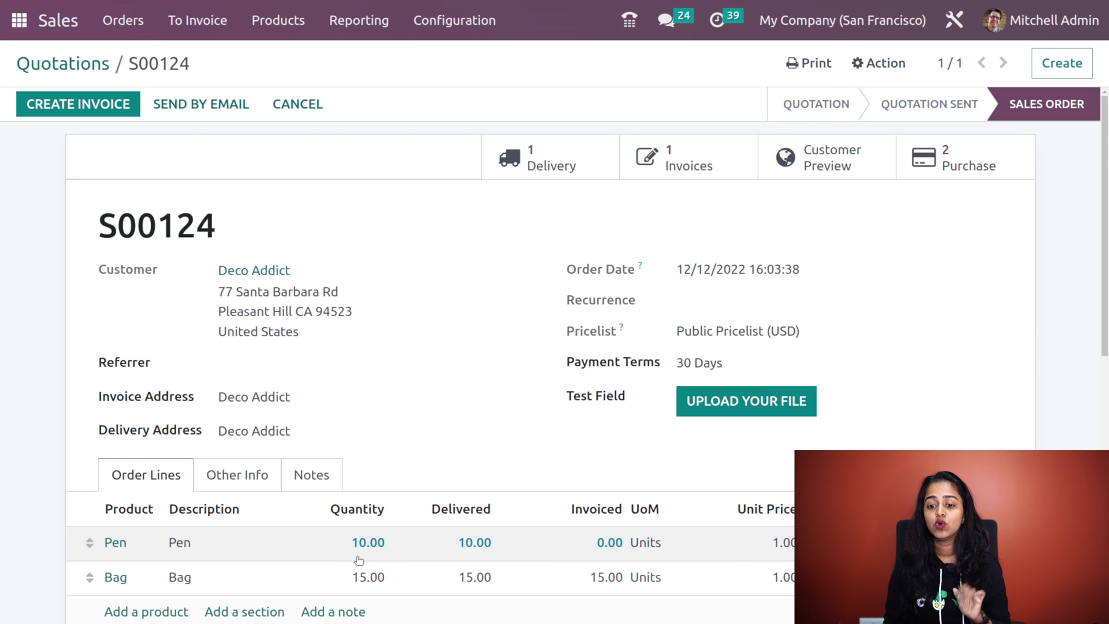
click(81, 103)
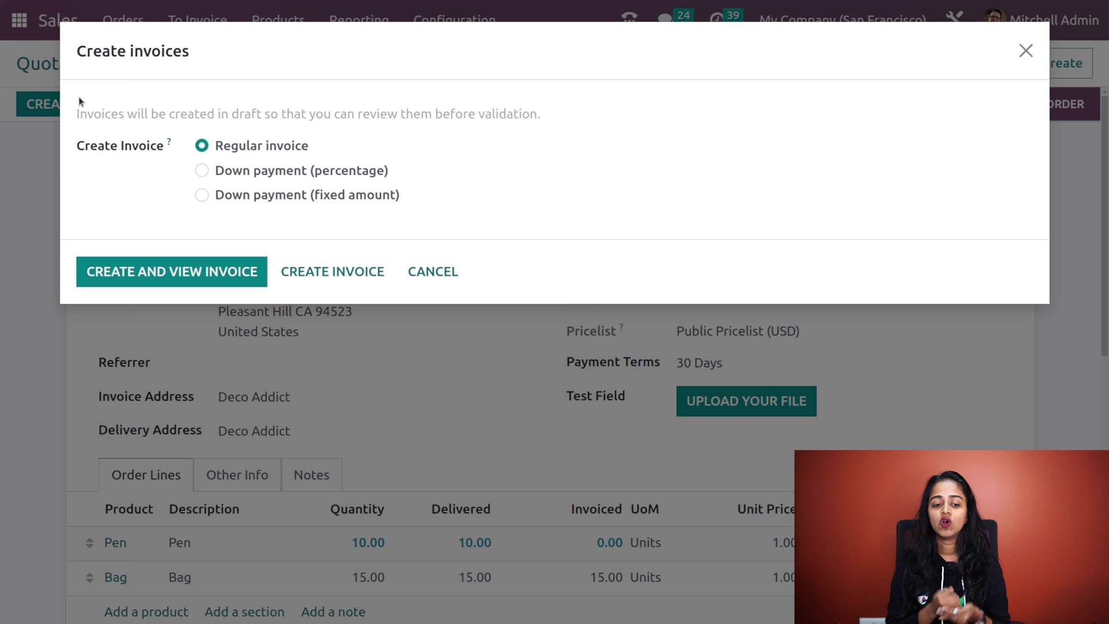